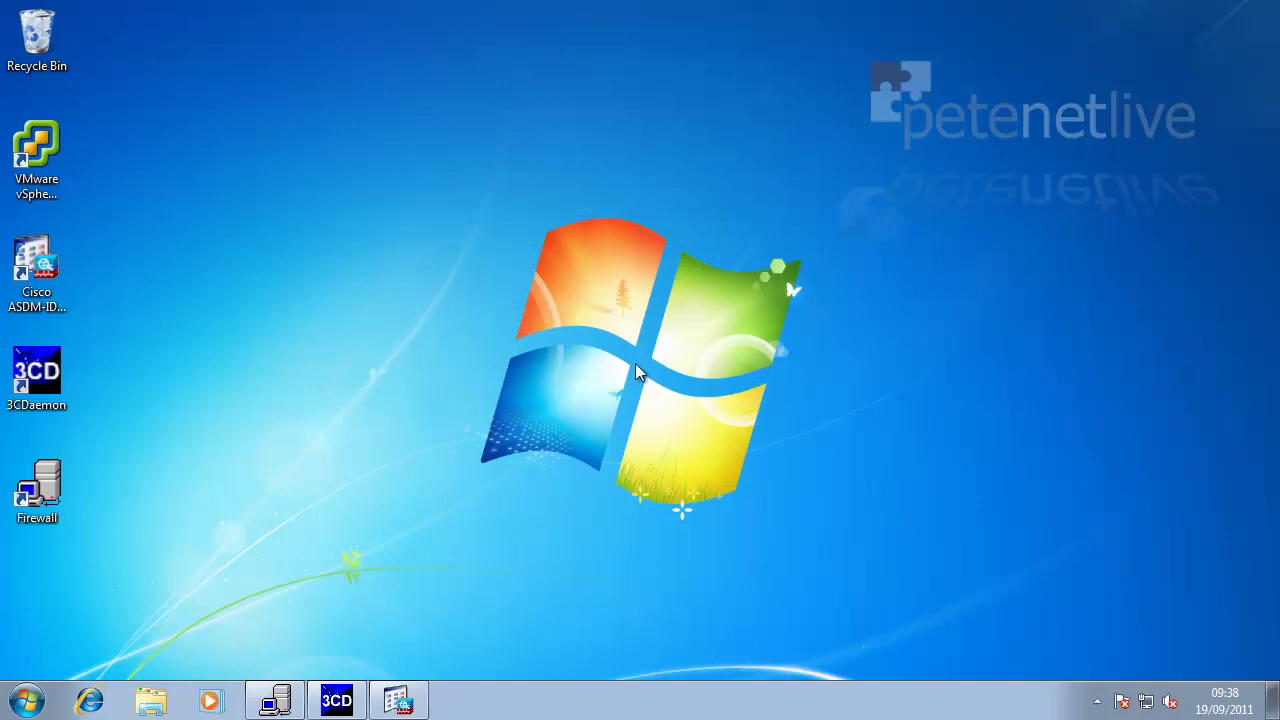
Step: Bring ASDM back from the taskbar and open the Wizards > VPN Wizards menu
click(405, 704)
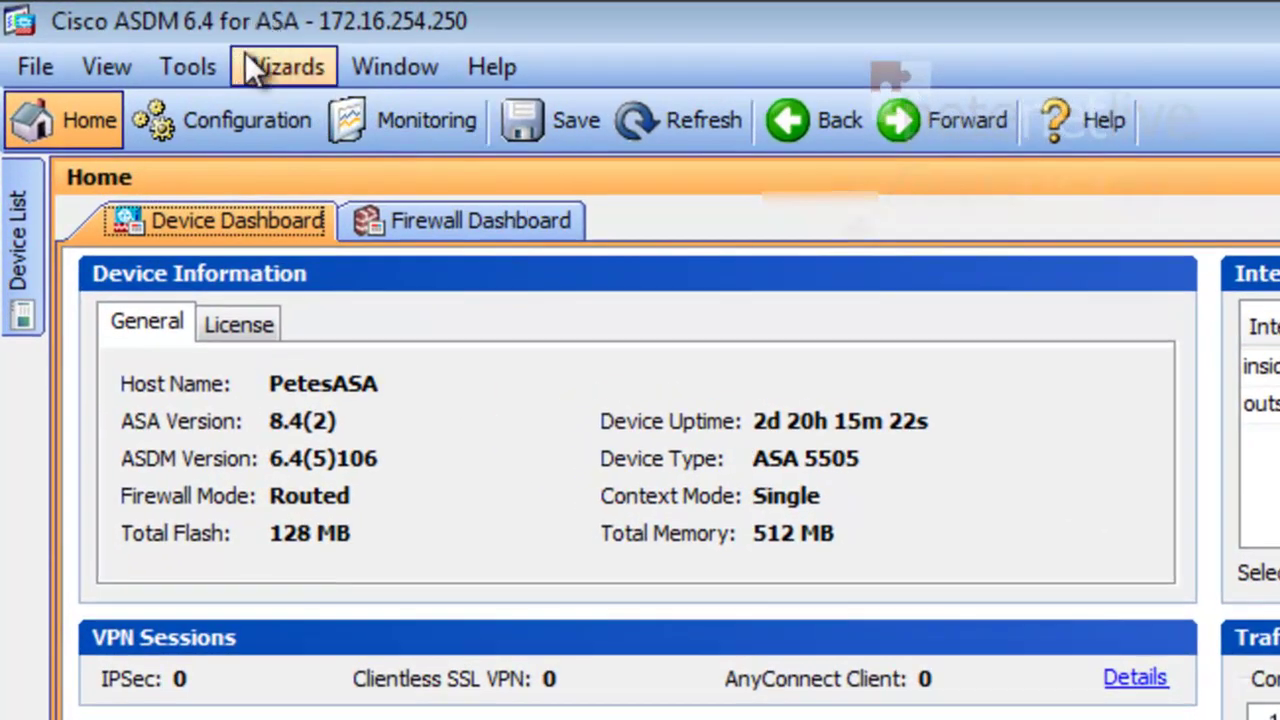
click(184, 40)
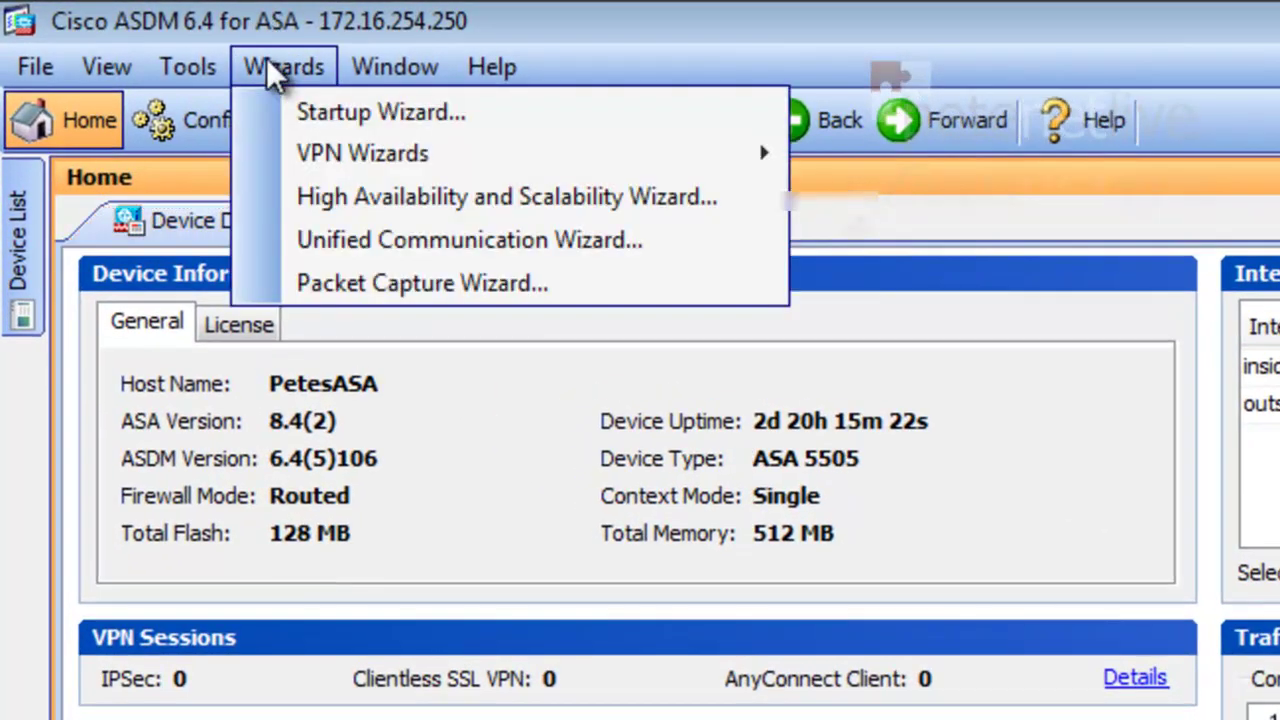
mouse_move(339, 158)
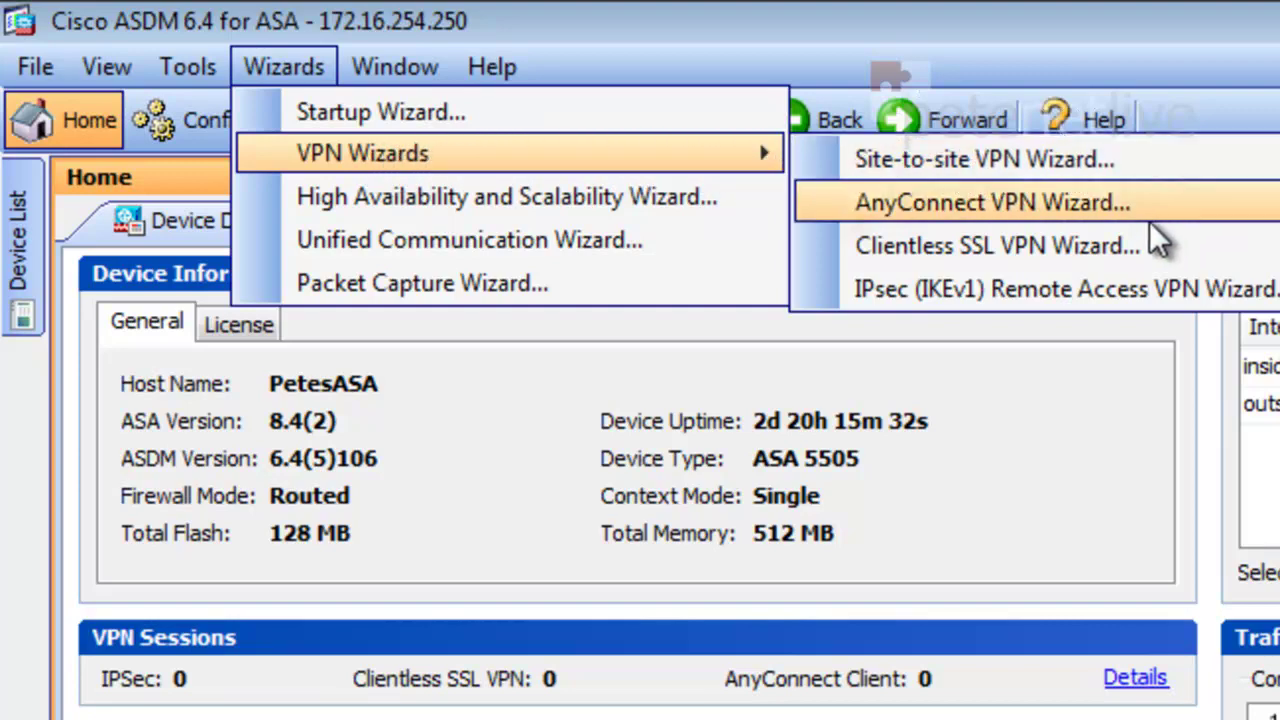
Step: Start the AnyConnect VPN Wizard and name the connection profile AnyConnect-VPN on the outside interface
click(1025, 207)
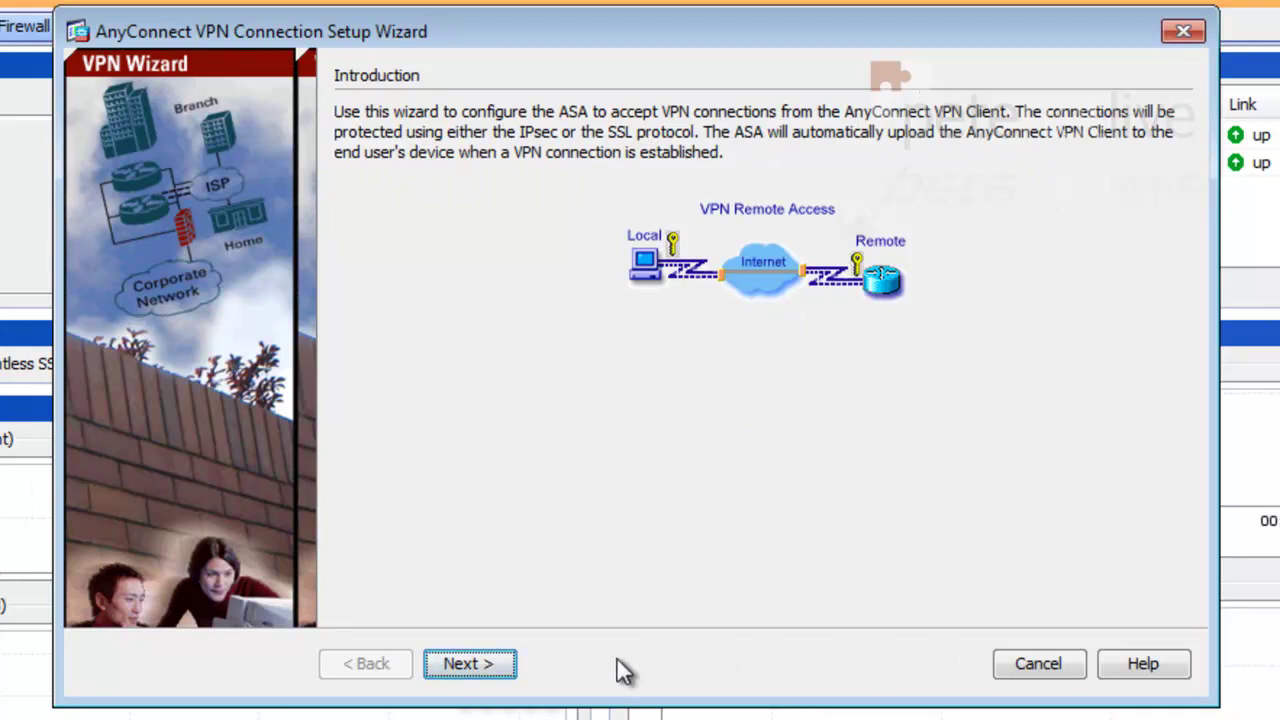
click(468, 665)
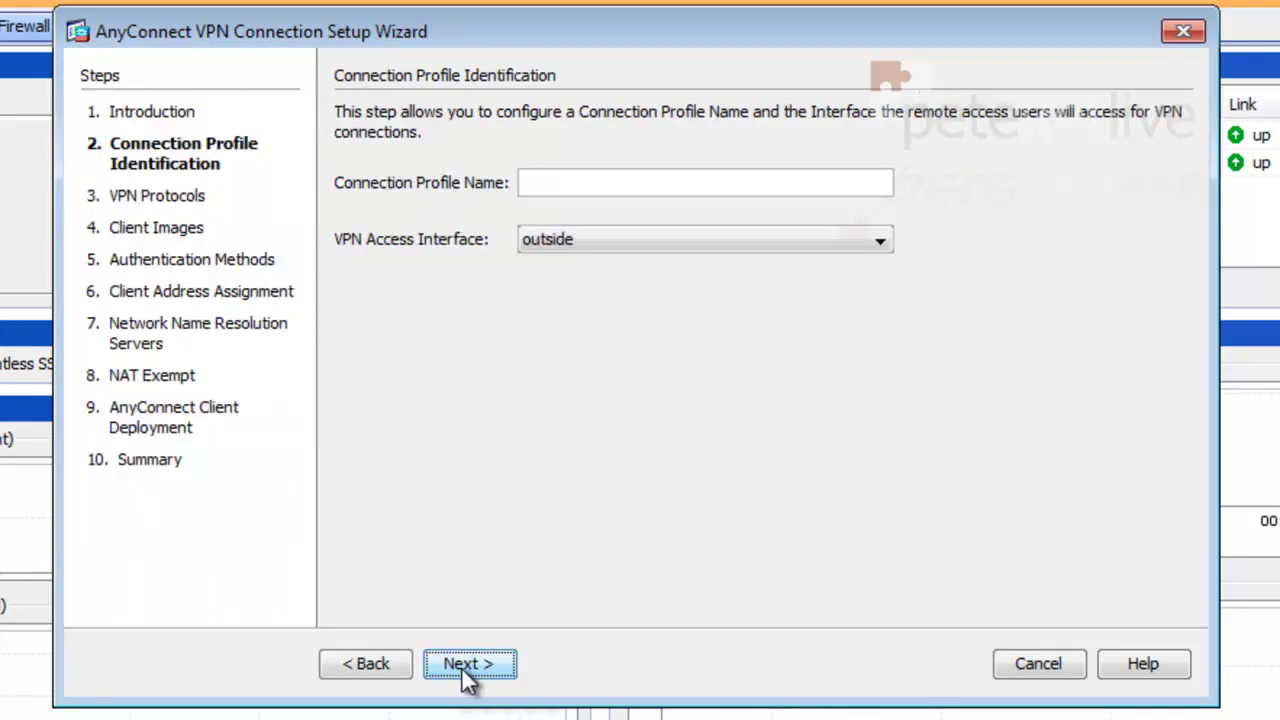
click(535, 181)
text(AnyConnect-VPN)
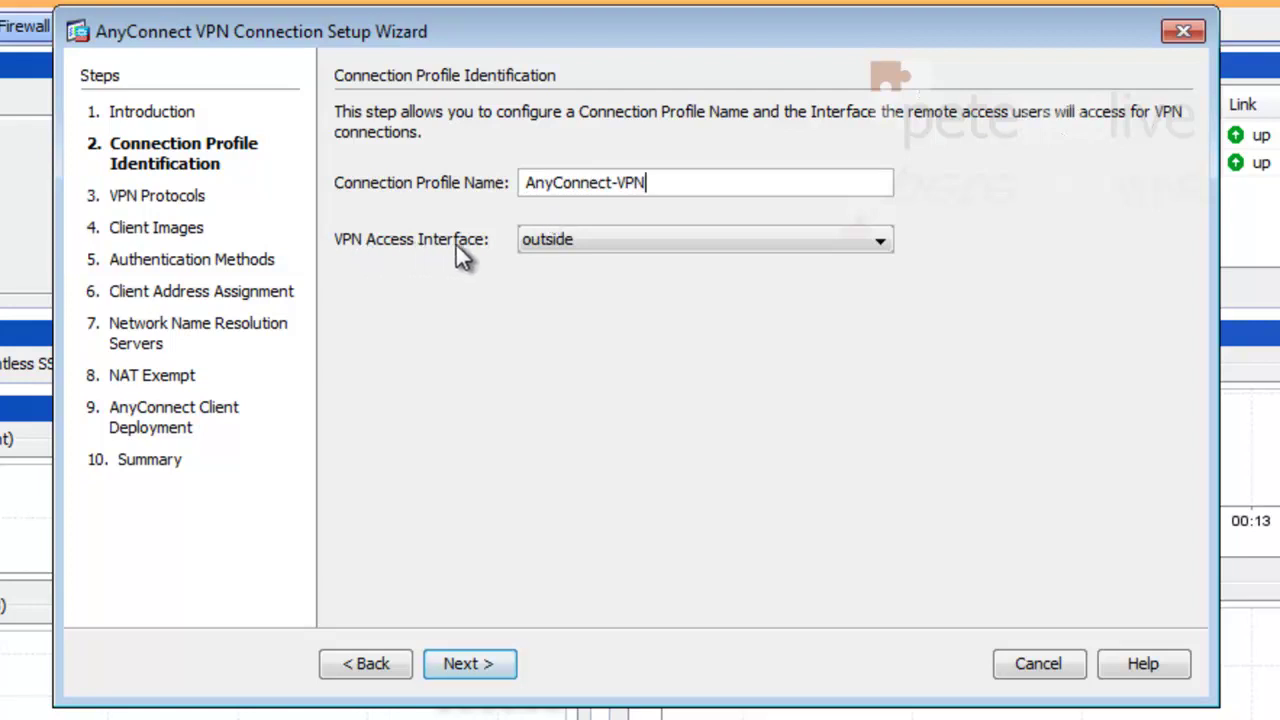
Step: On the VPN Protocols page, disable IPsec so only SSL remains enabled
click(457, 670)
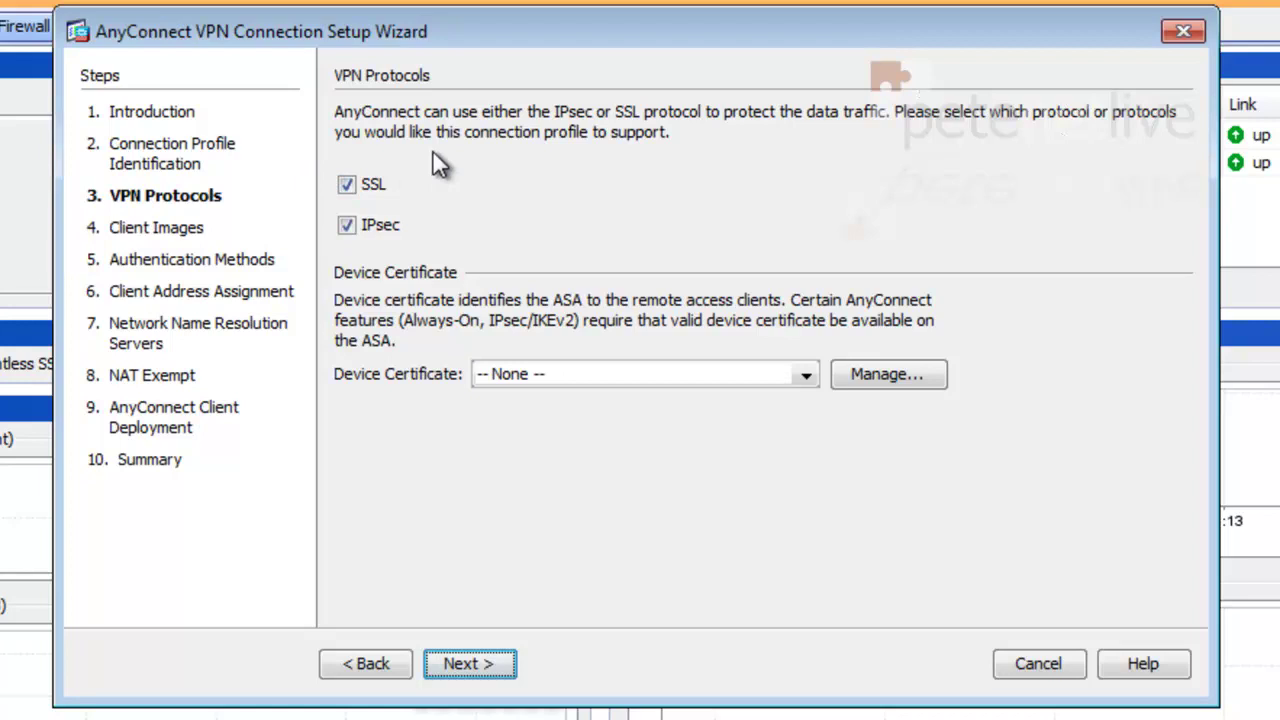
click(347, 228)
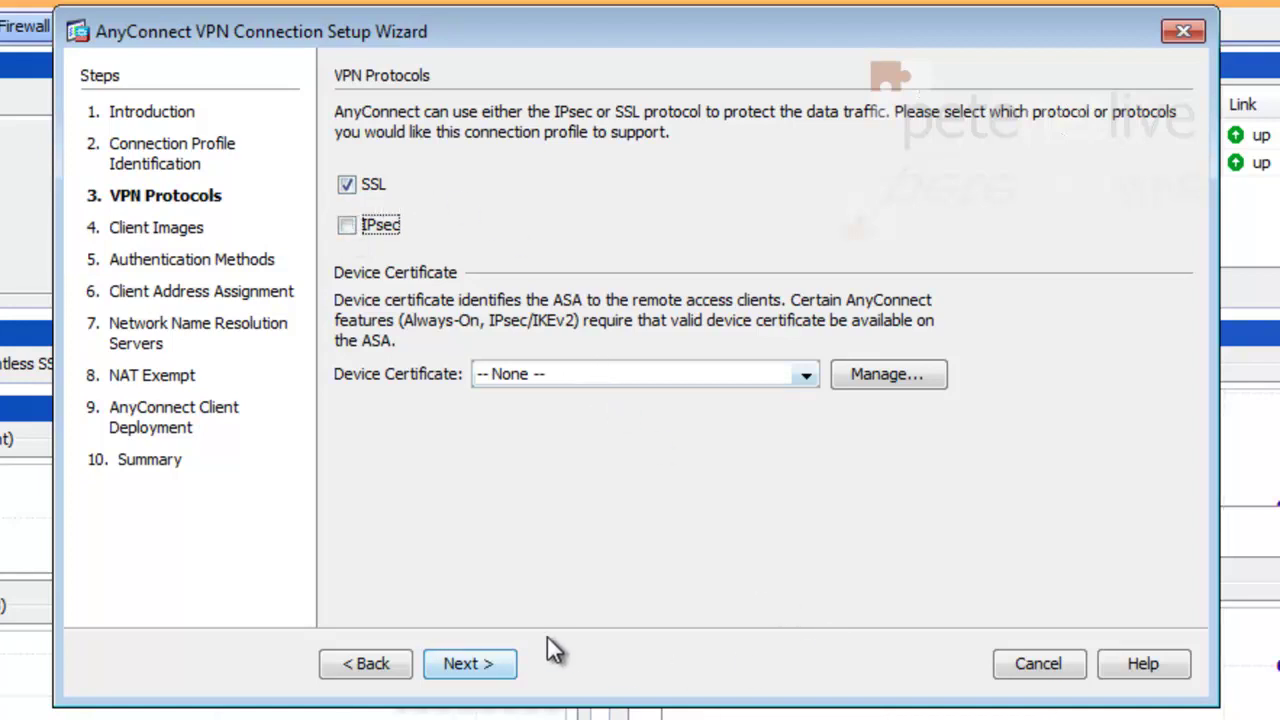
Step: Begin adding an AnyConnect client image by uploading a package from the local computer
click(466, 664)
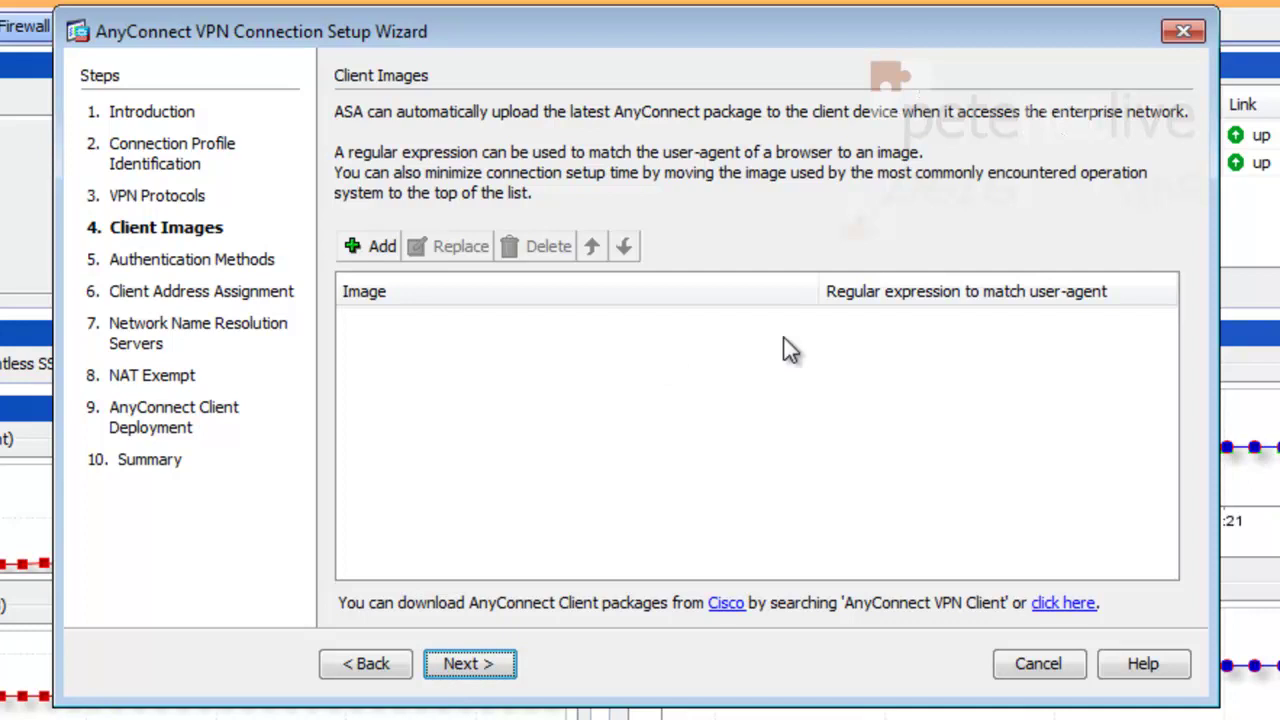
click(368, 247)
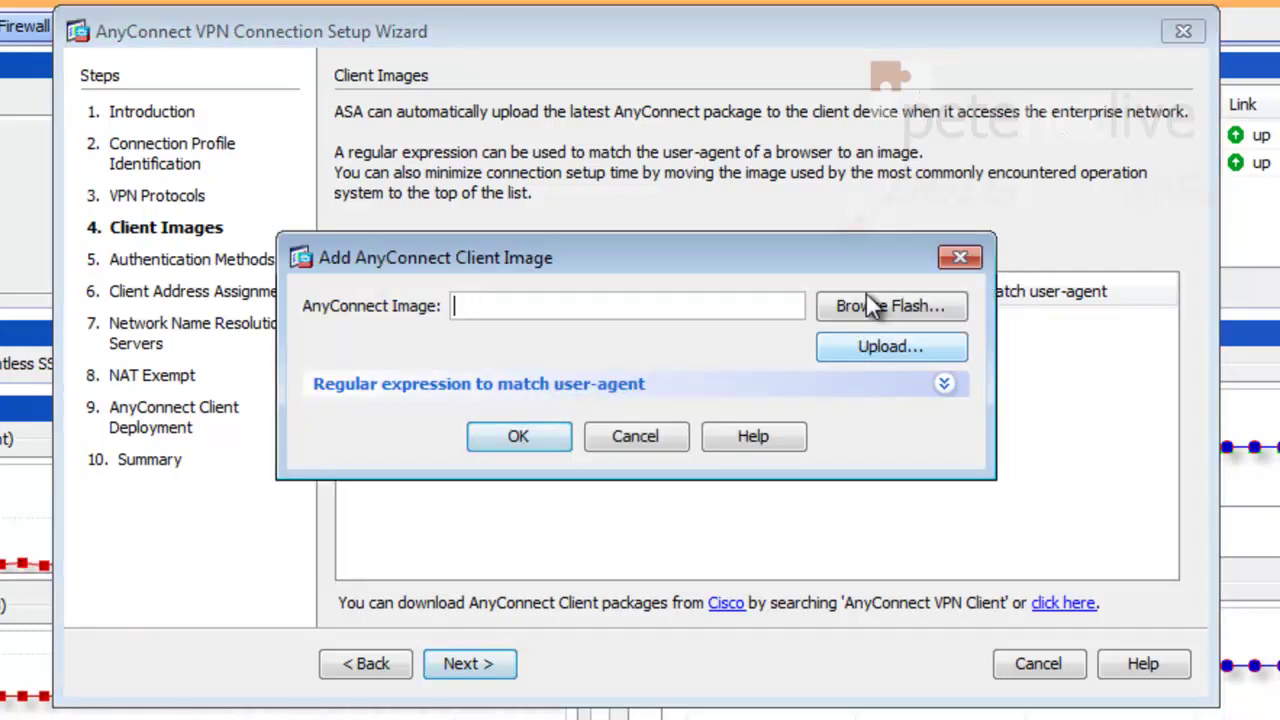
click(845, 345)
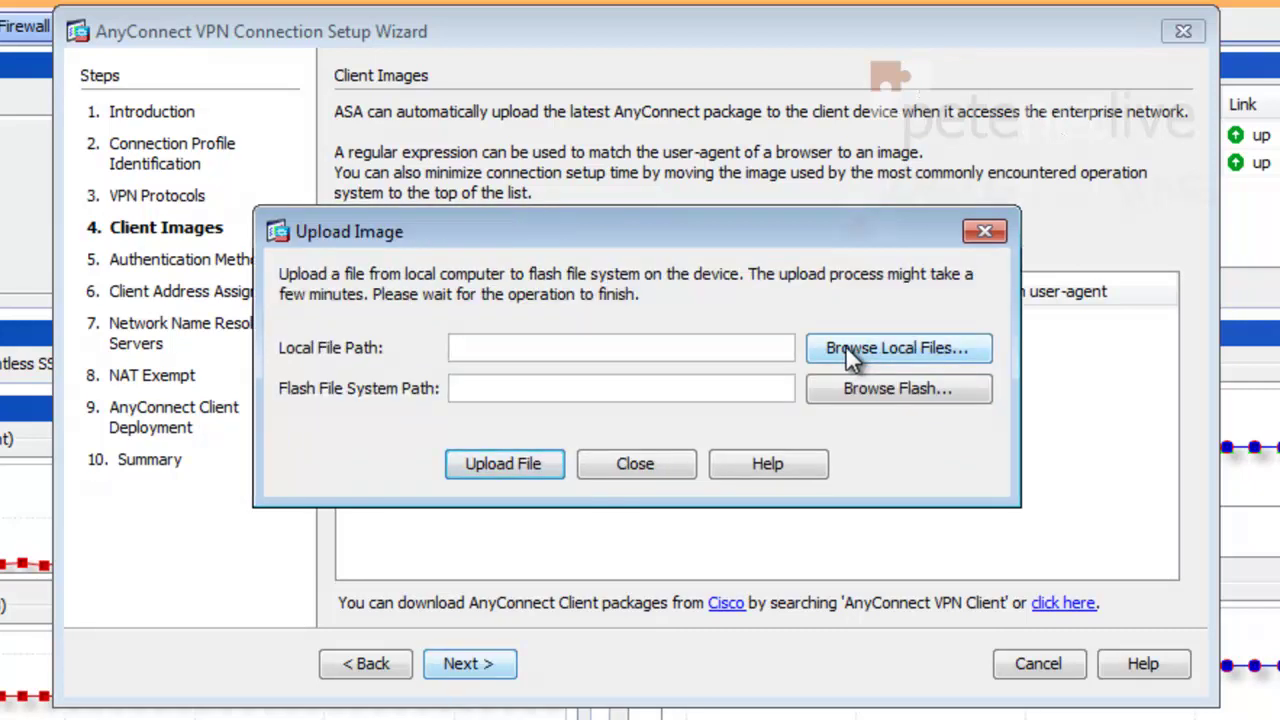
click(846, 348)
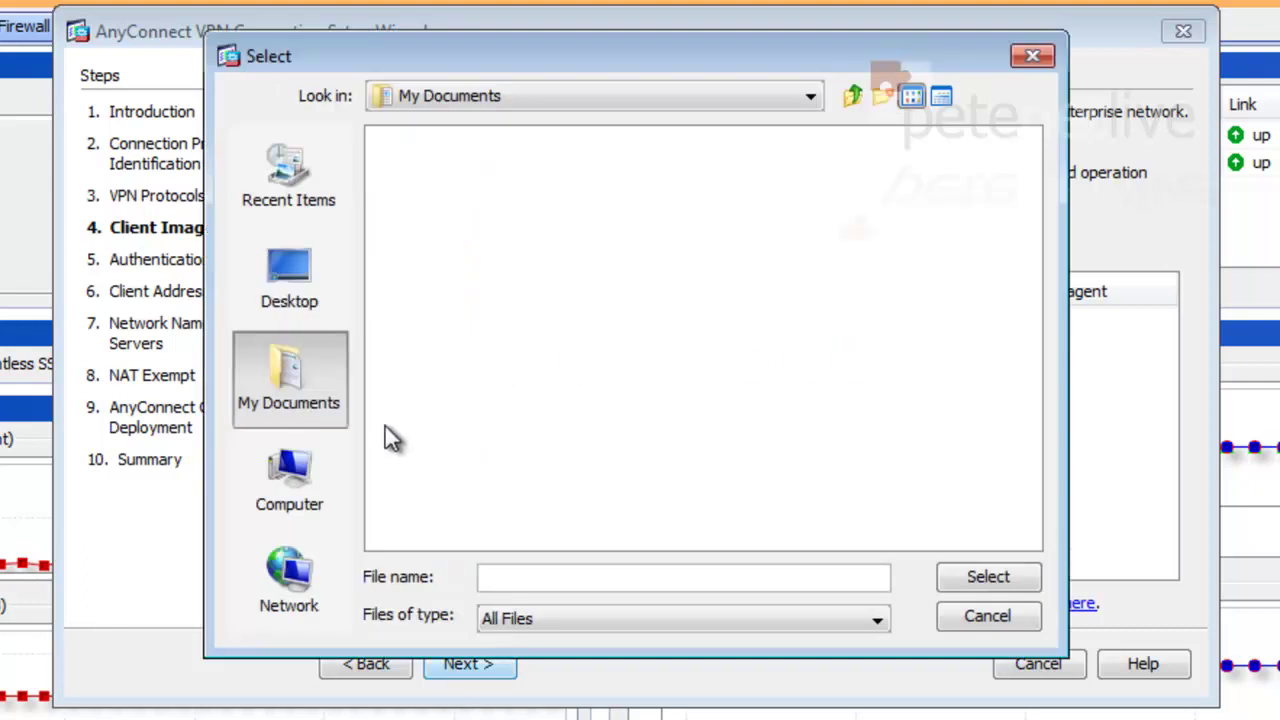
Step: Upload C:\AnyConnect Package\anyconnect-win-2.5.3054-k9.pkg to flash and add it as the client image
click(287, 482)
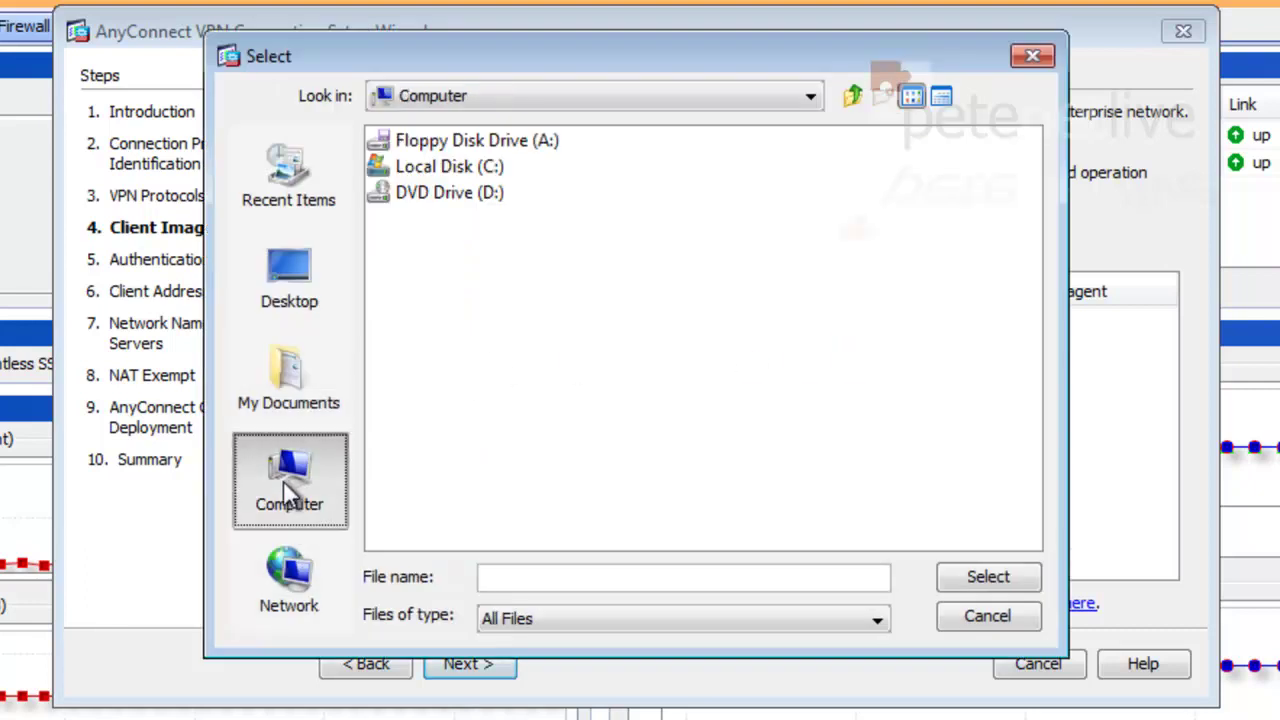
double_click(410, 165)
click(442, 142)
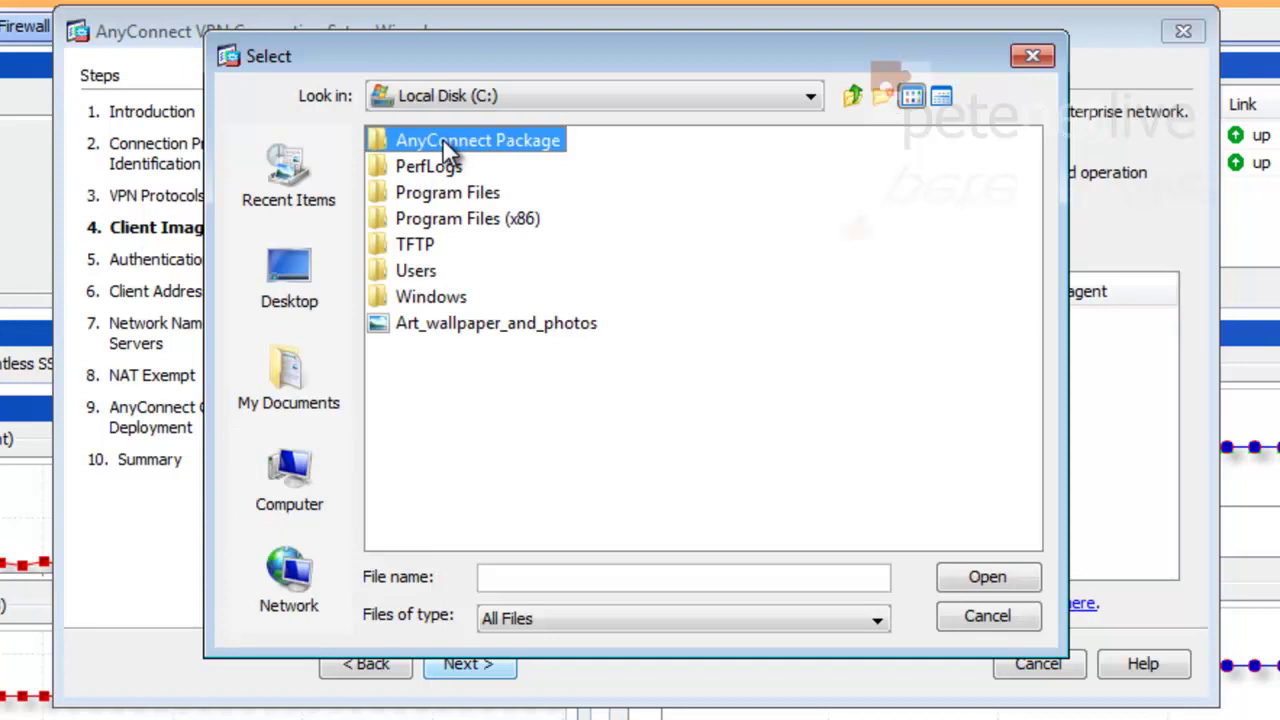
double_click(442, 138)
click(443, 141)
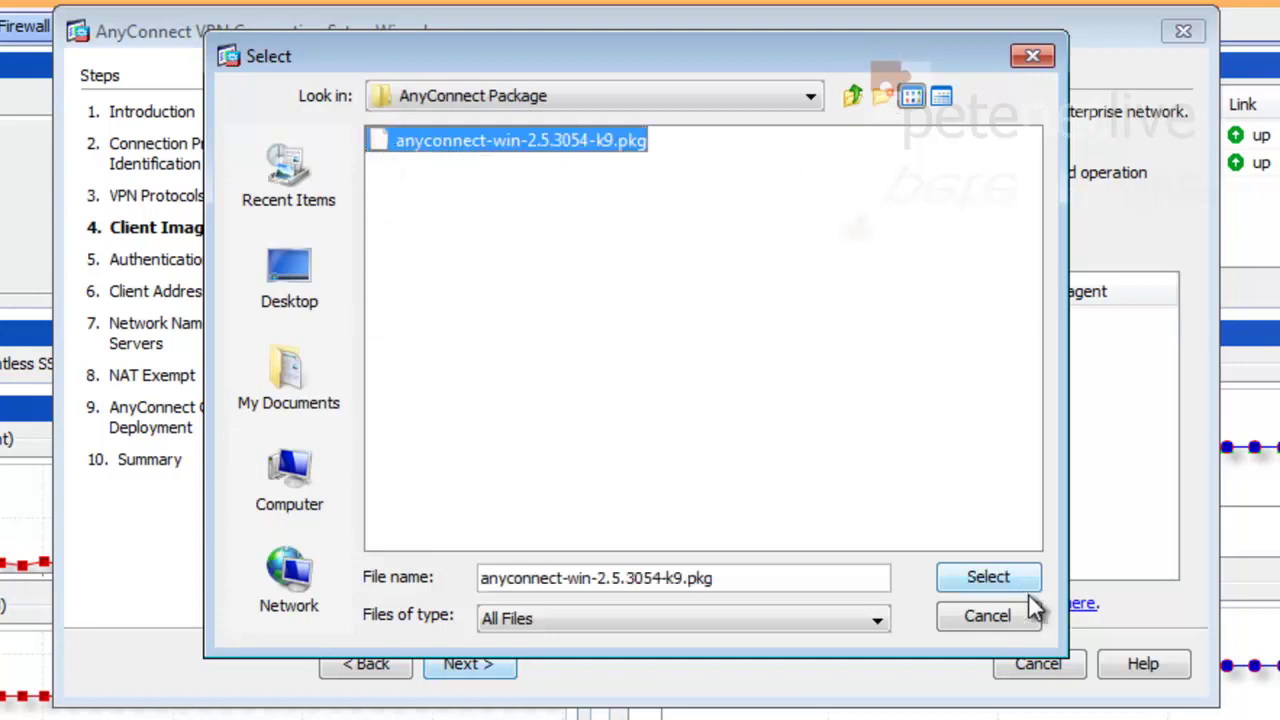
click(988, 575)
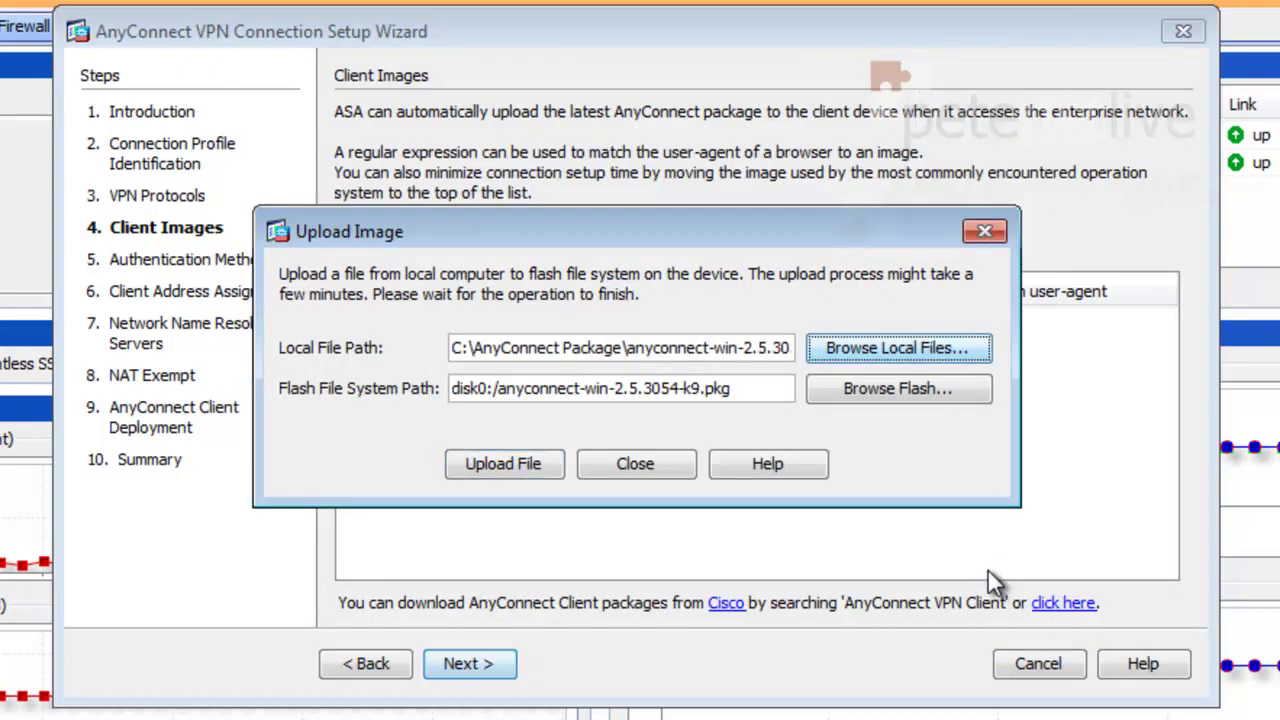
click(503, 466)
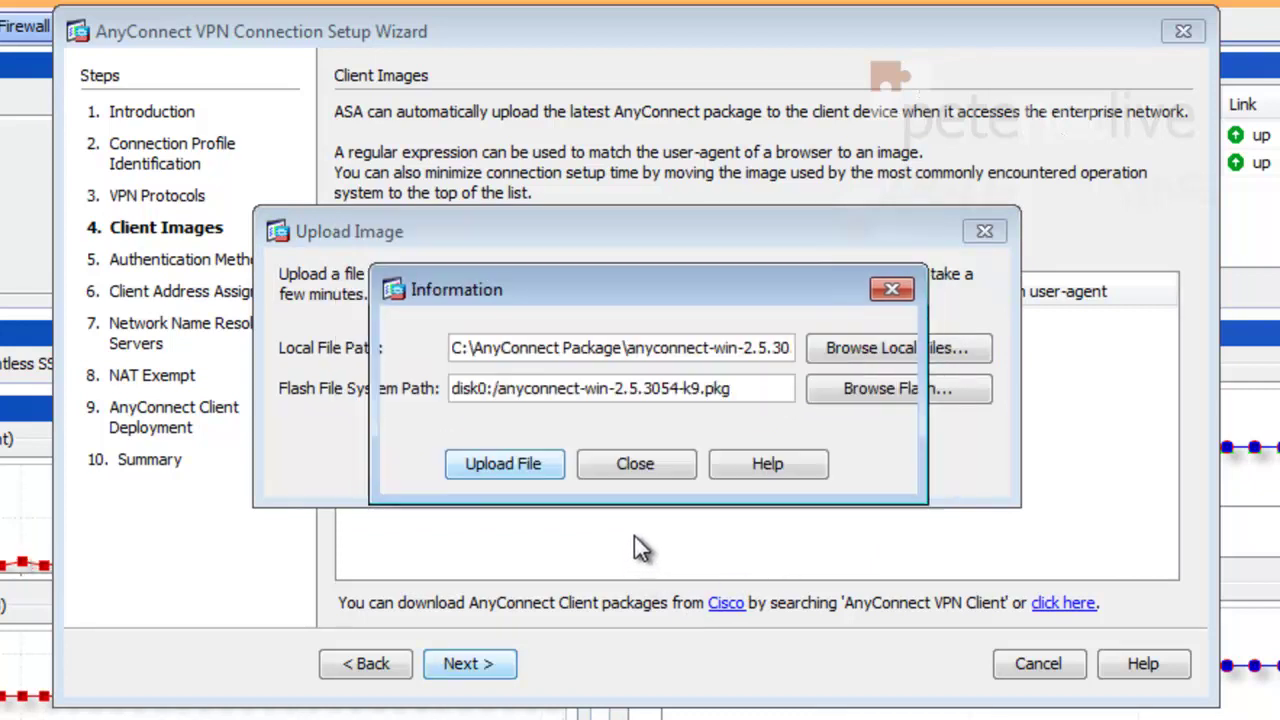
click(640, 456)
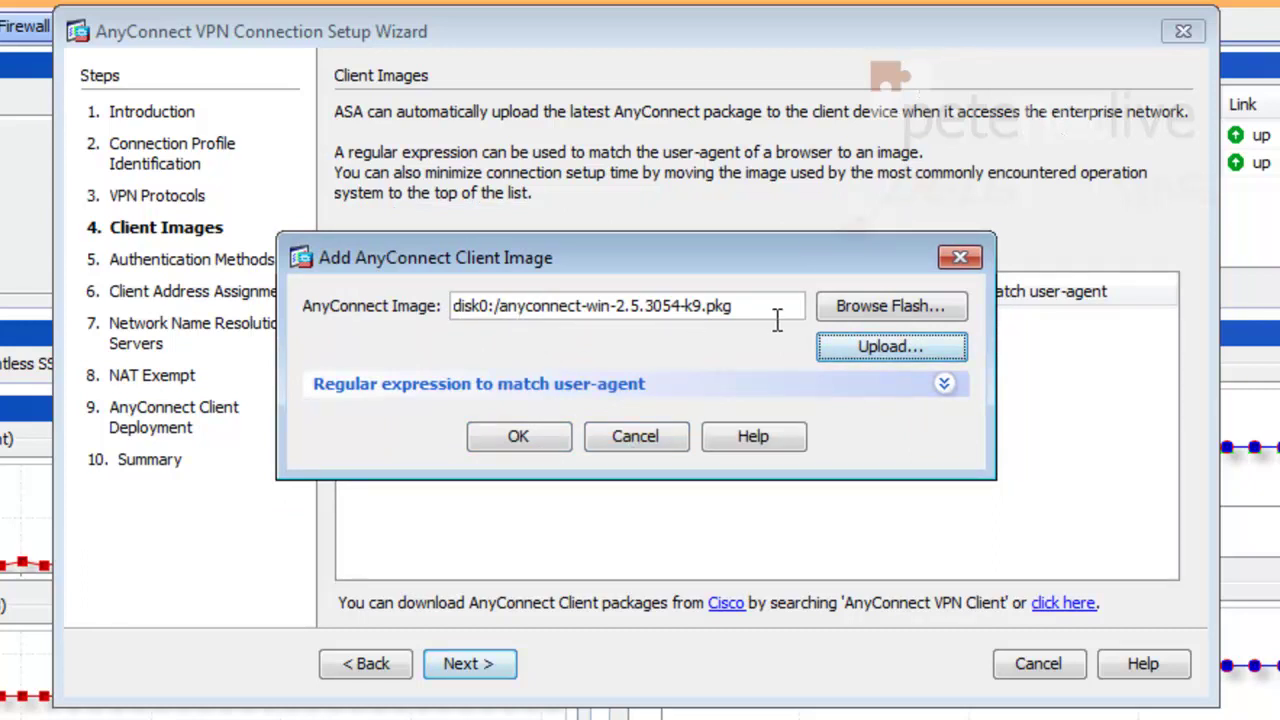
click(523, 434)
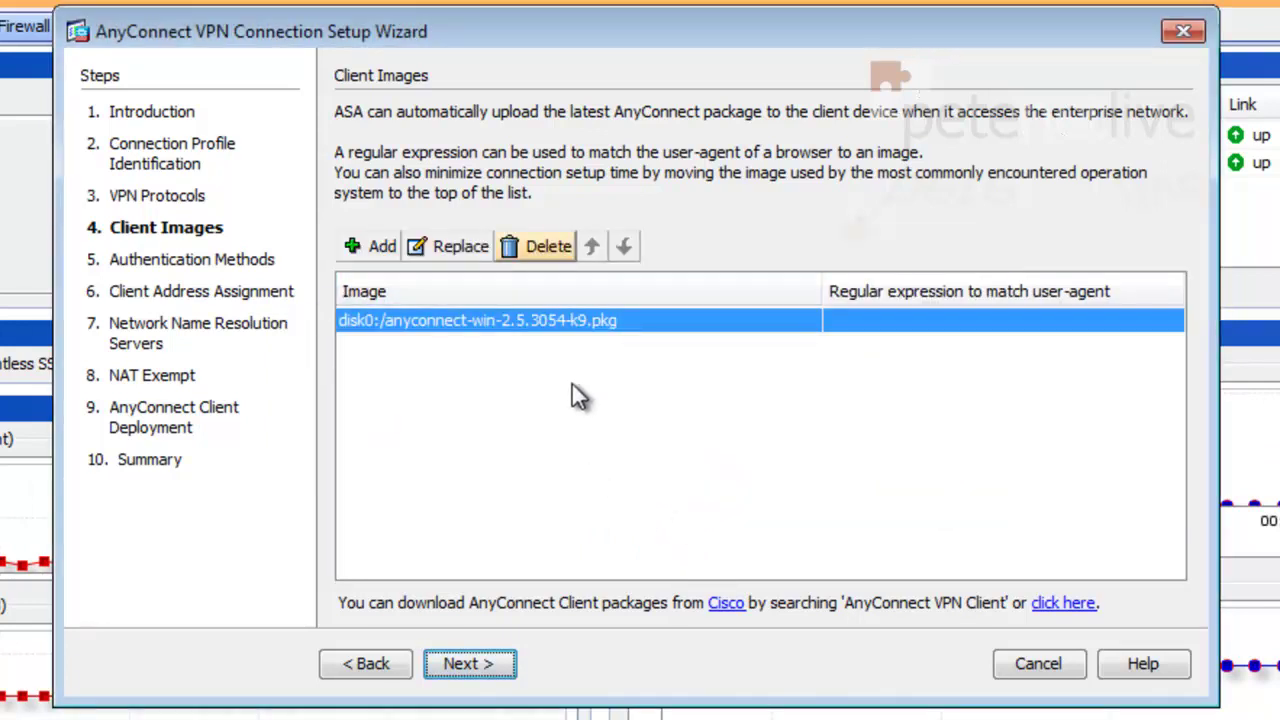
Step: Add local user 'user' with its password to the LOCAL database and continue
click(486, 664)
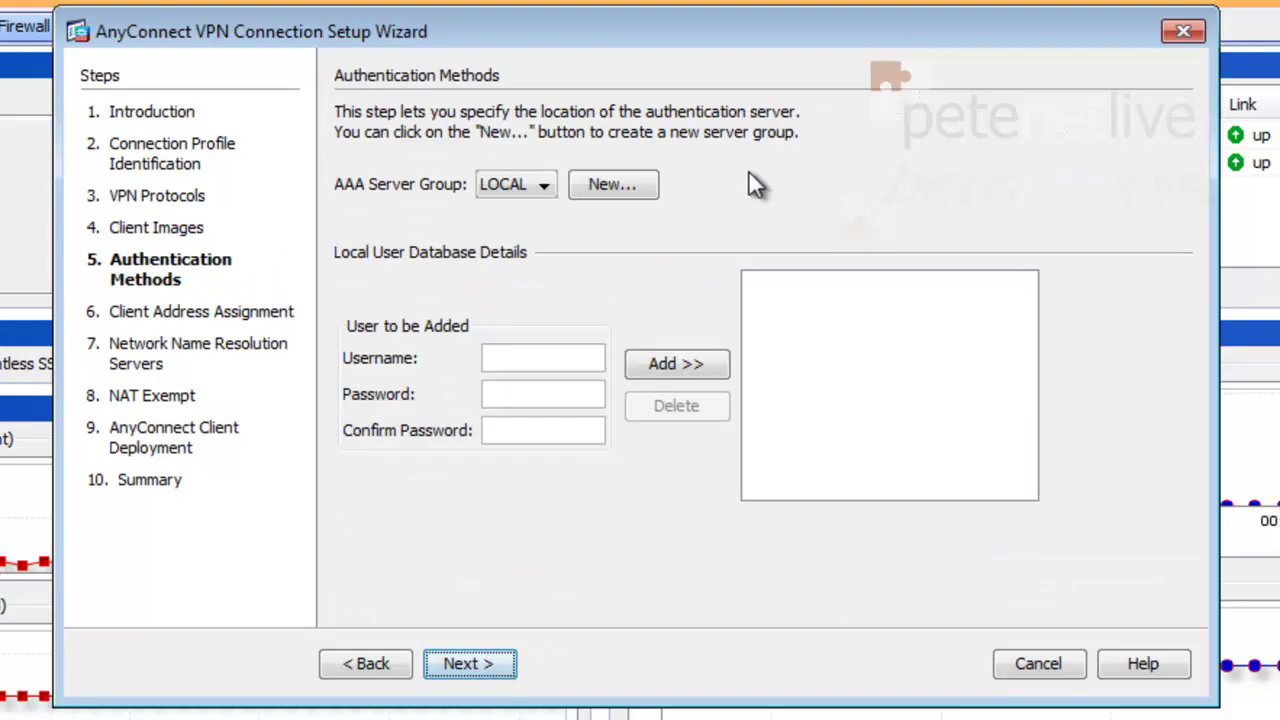
click(527, 361)
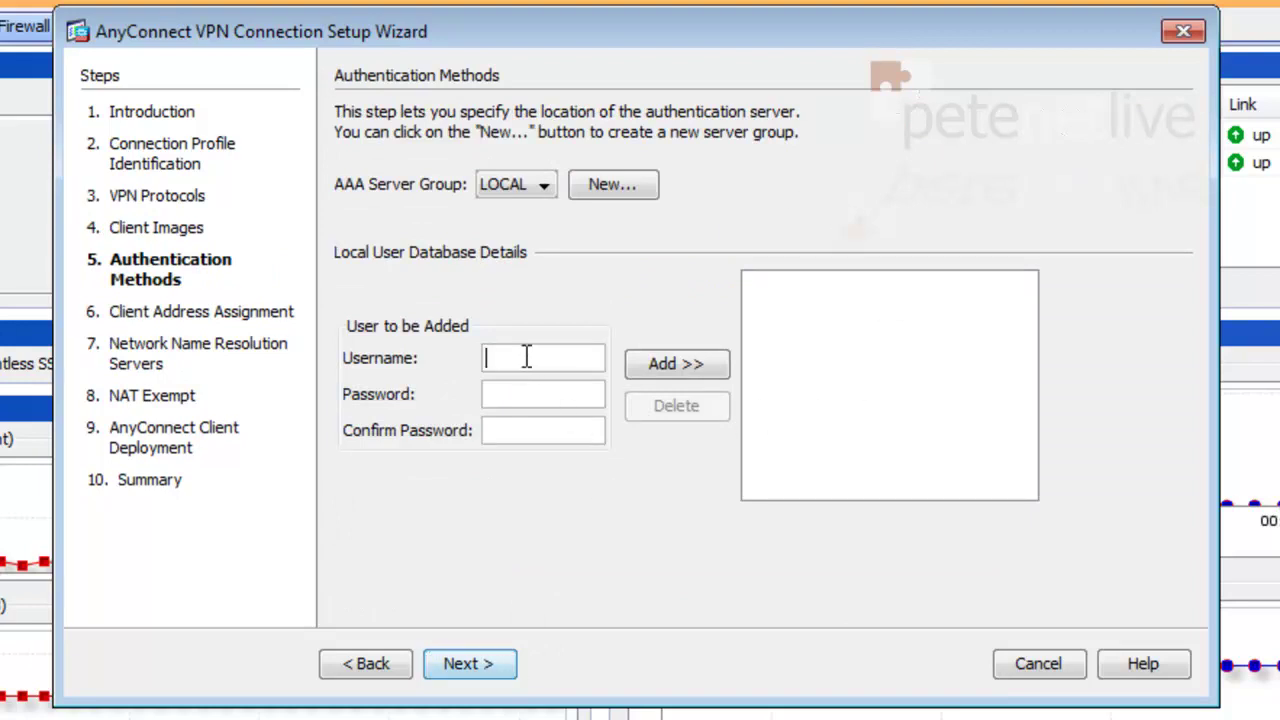
text(user)
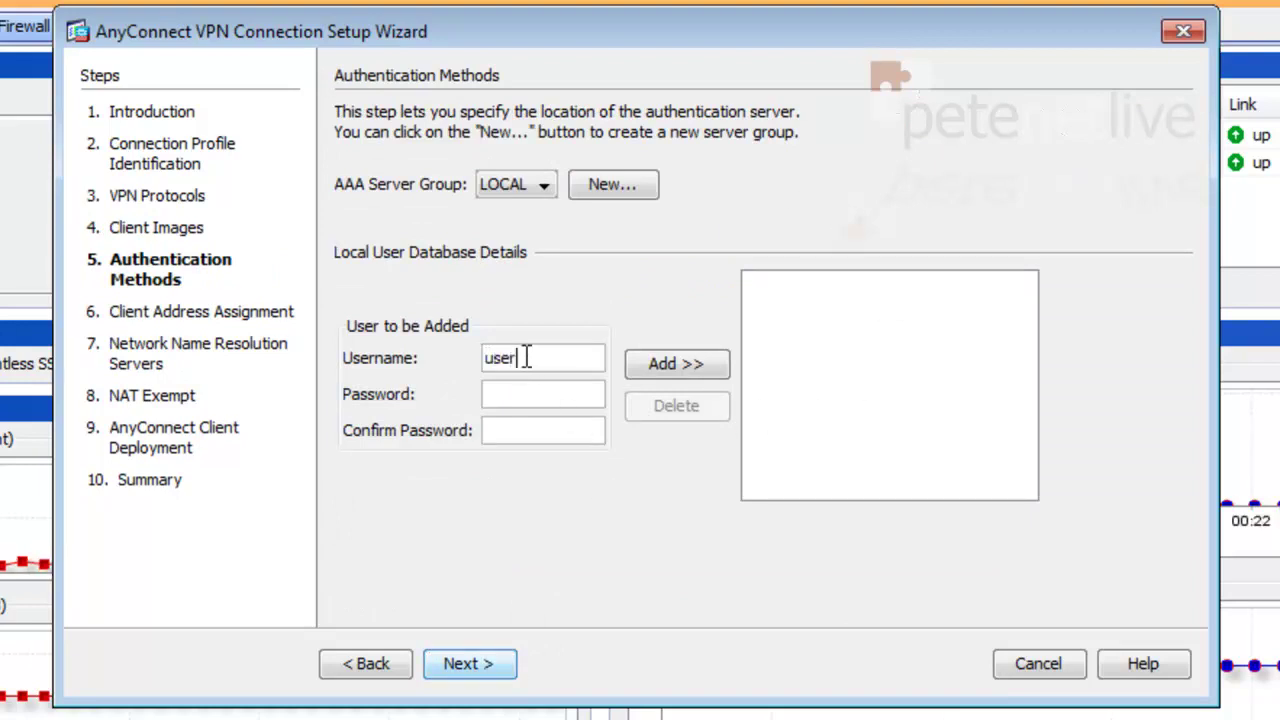
key(Tab)
text(password)
key(Tab)
text(password)
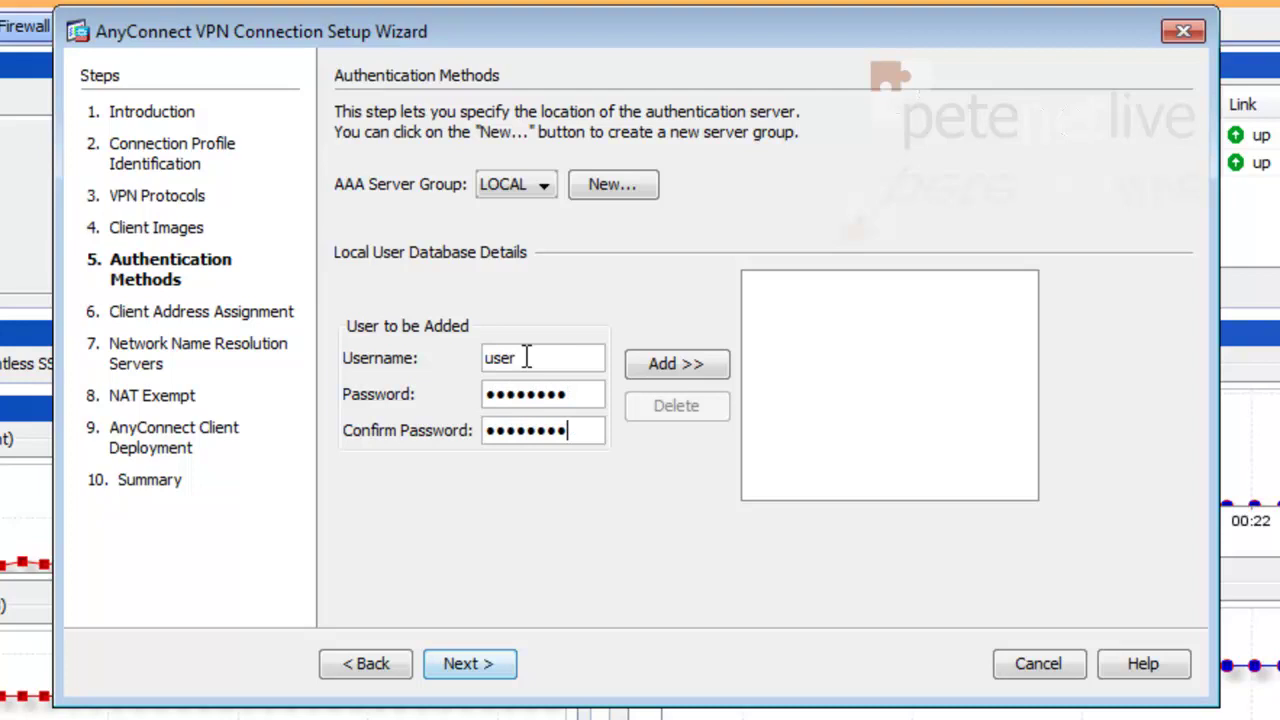
click(669, 362)
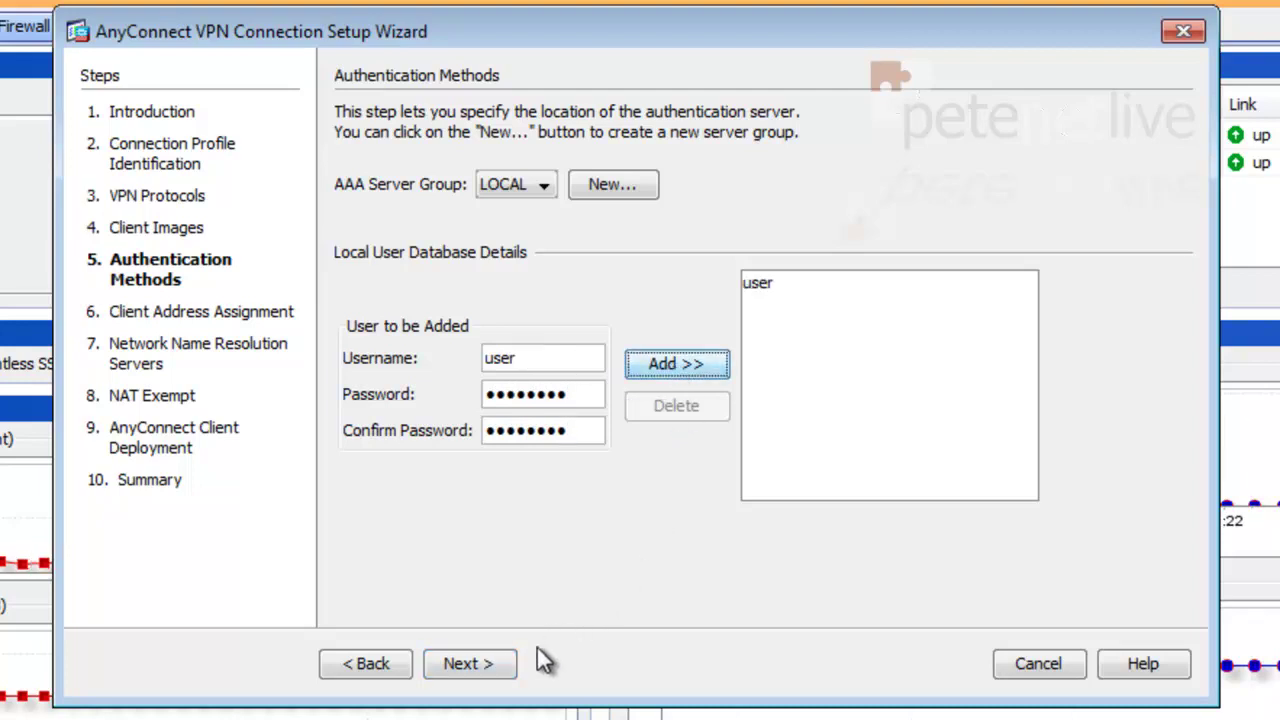
click(472, 670)
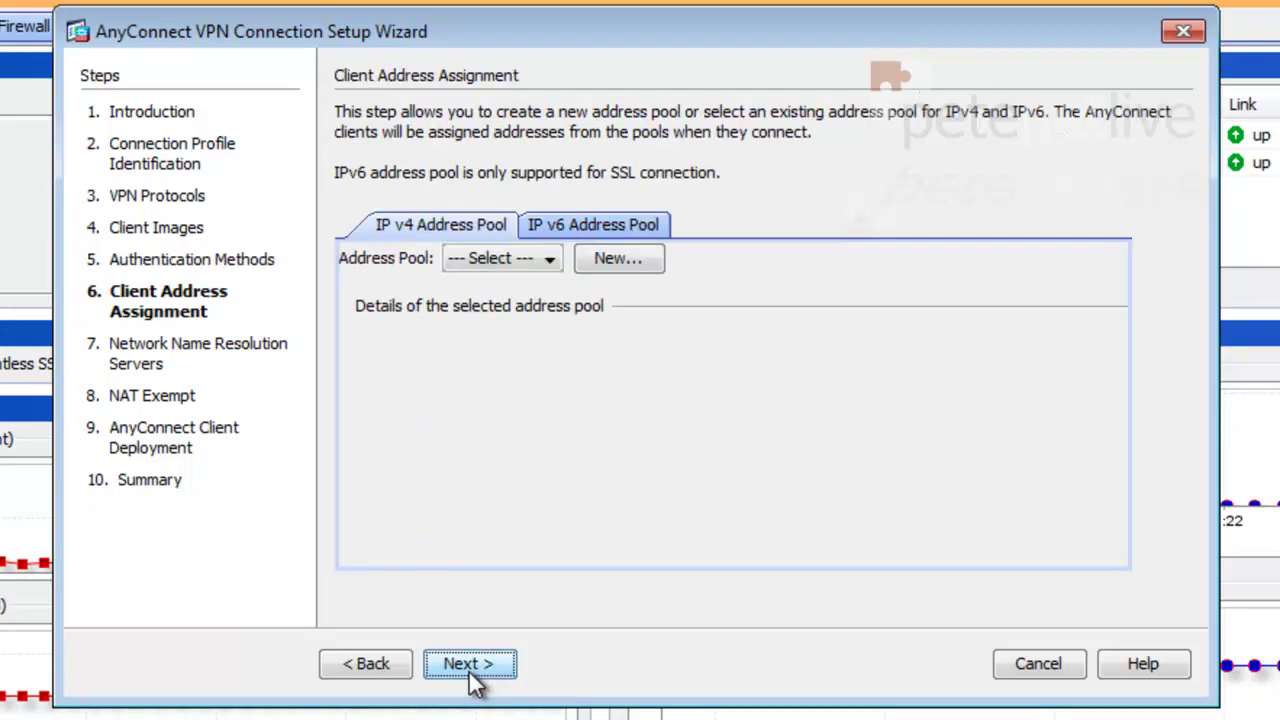
Step: Create IPv4 pool AnyConnect-POOL, 192.168.50.1 to 192.168.50.5, mask 255.255.255.0
click(612, 258)
click(608, 282)
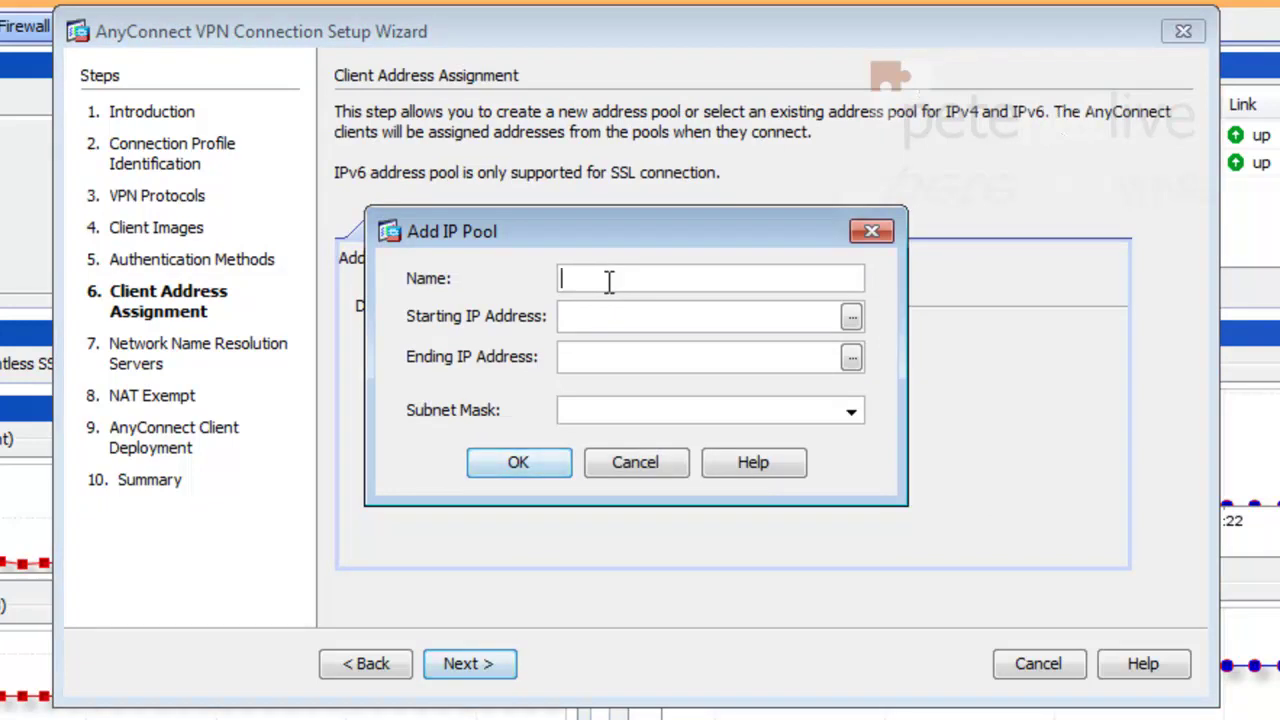
text(AnyConnec)
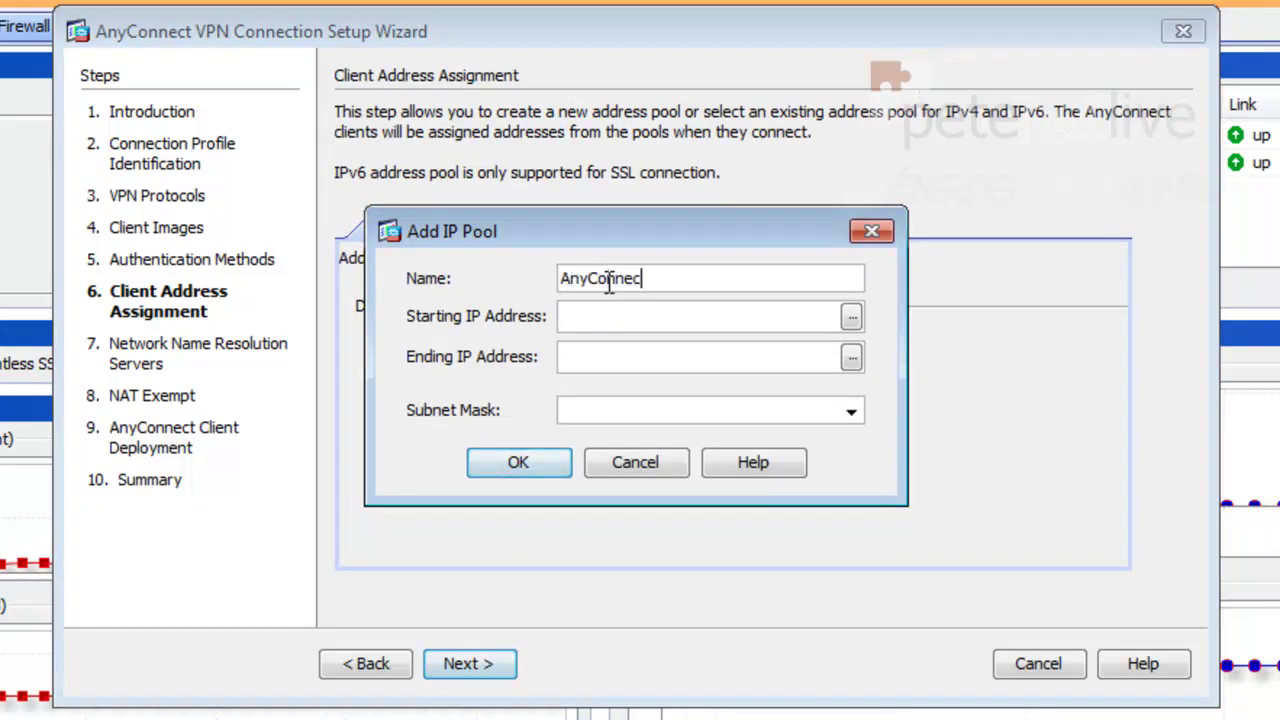
text(t-POOL)
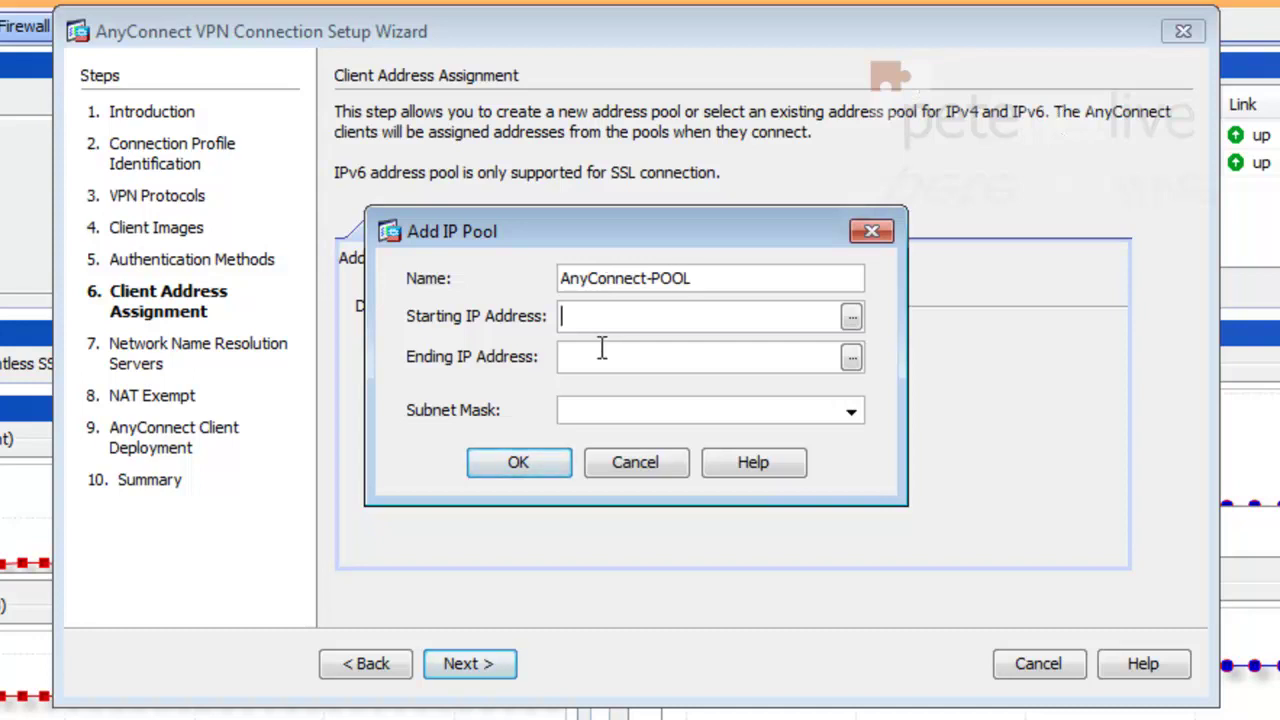
key(Tab)
text(192.168.)
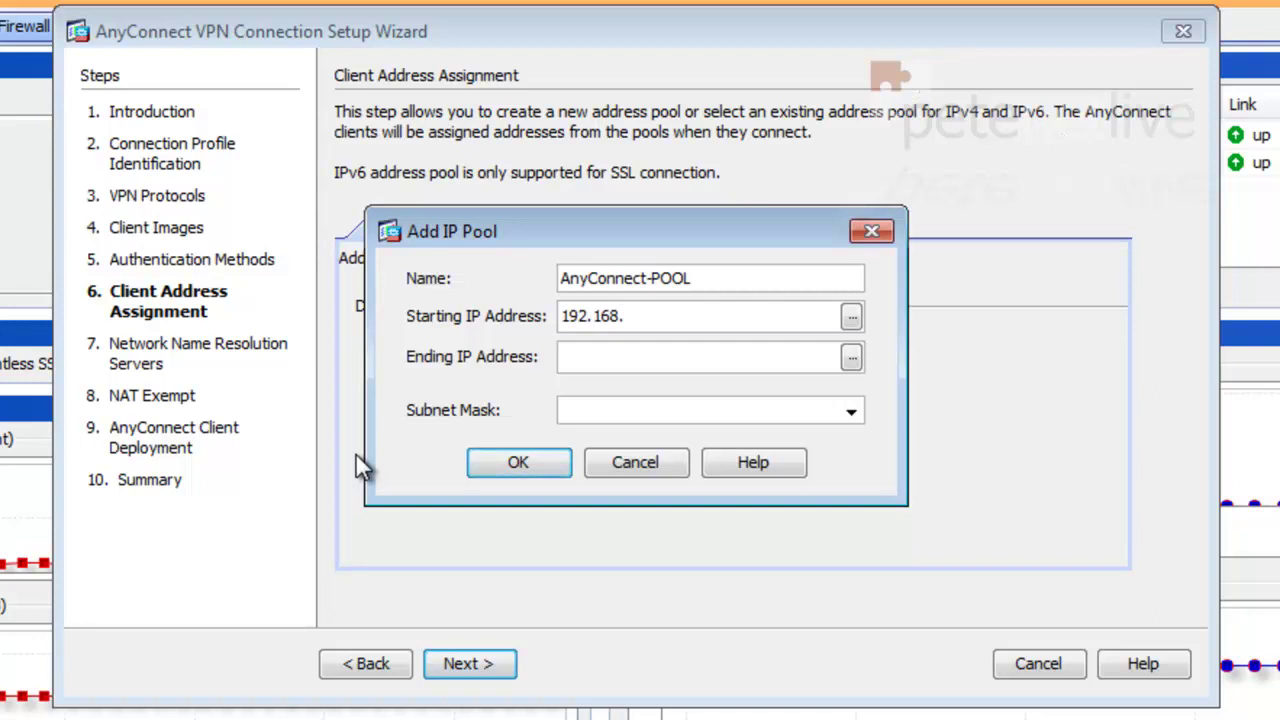
text(50.1)
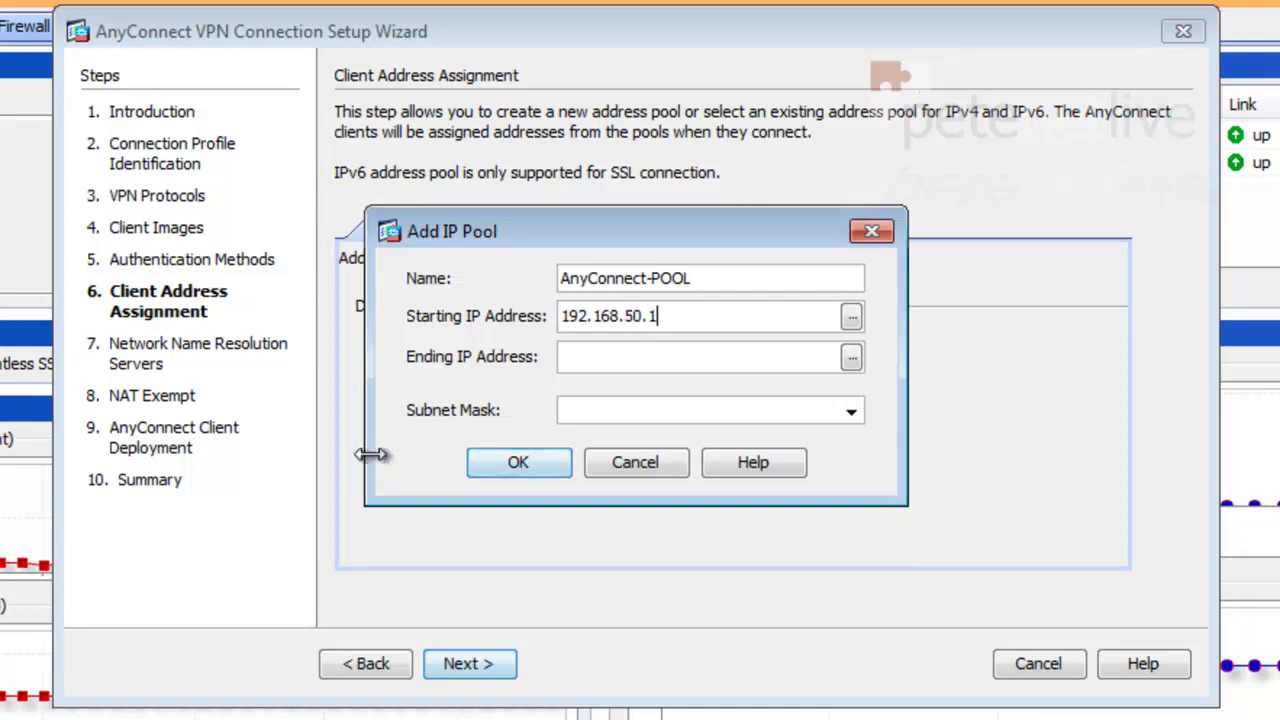
click(589, 357)
text(192.168.)
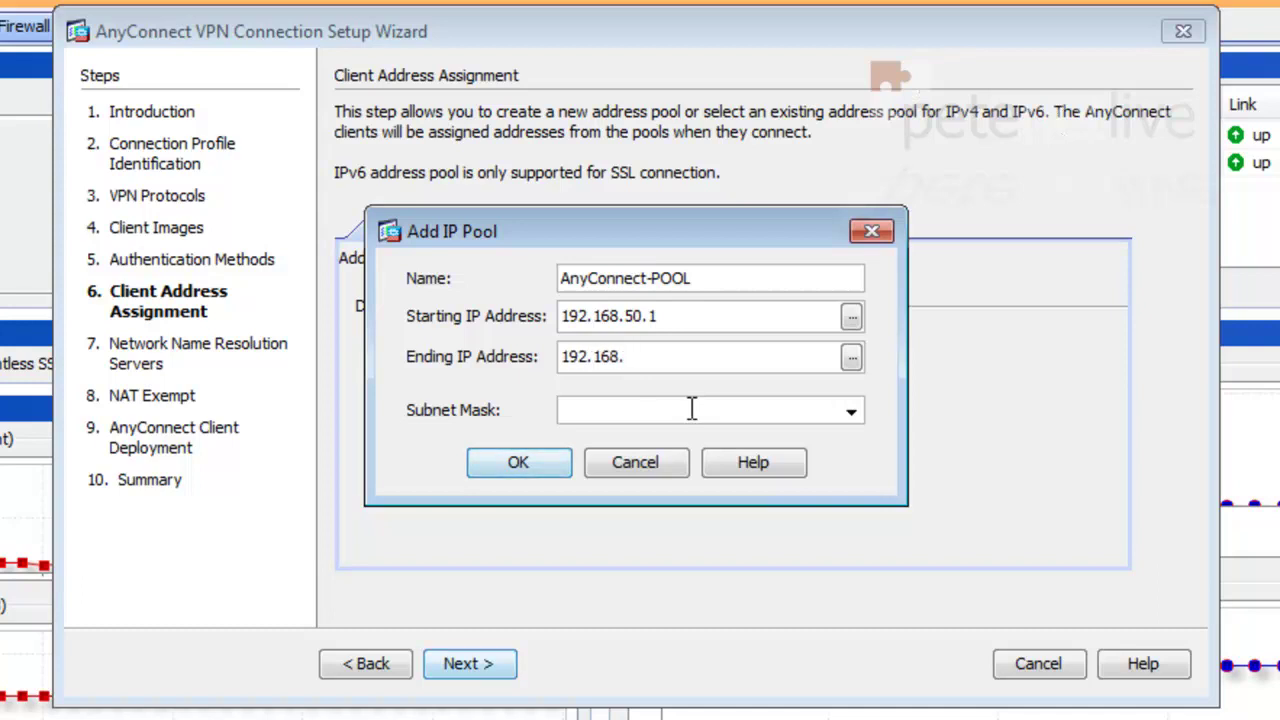
text(50.5)
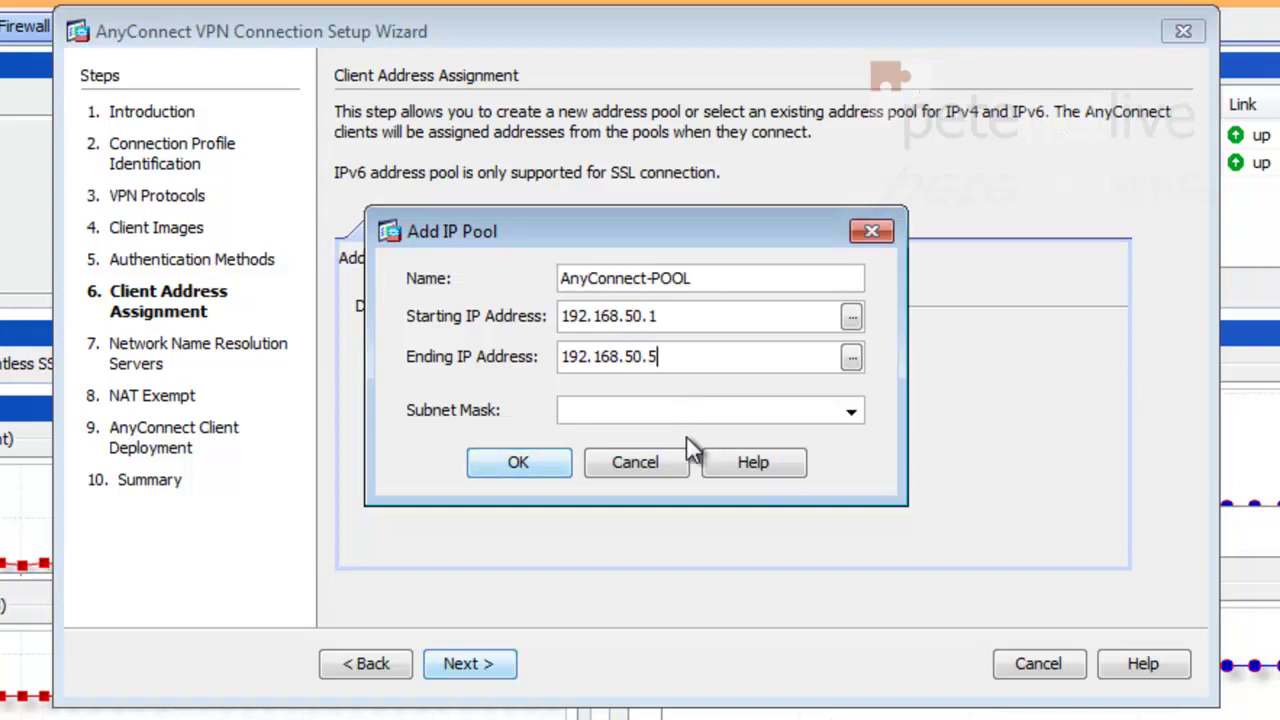
click(851, 410)
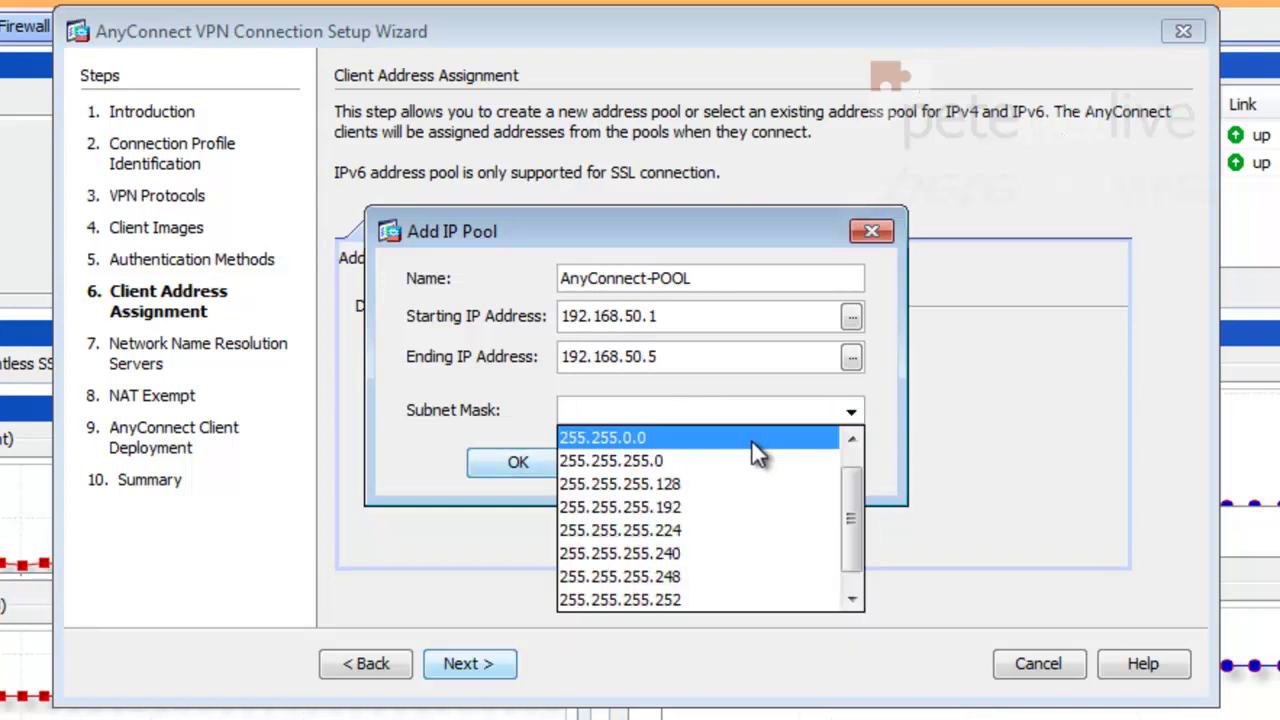
click(658, 457)
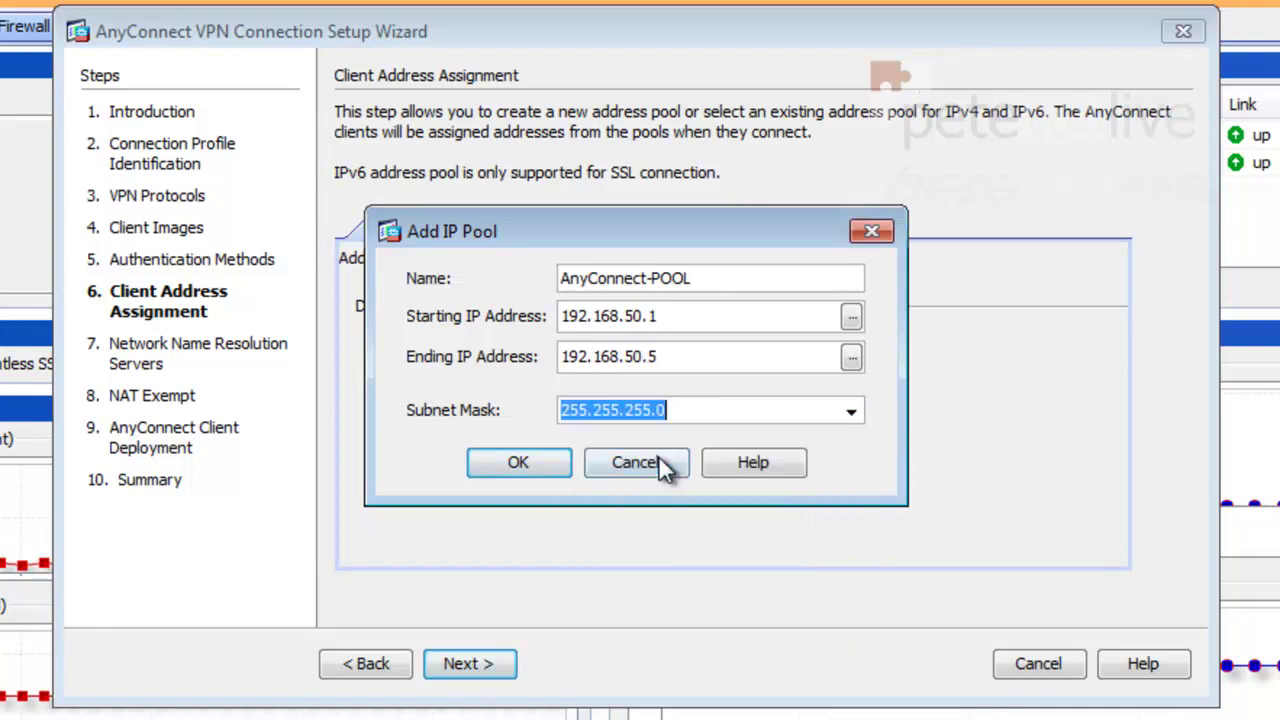
click(520, 466)
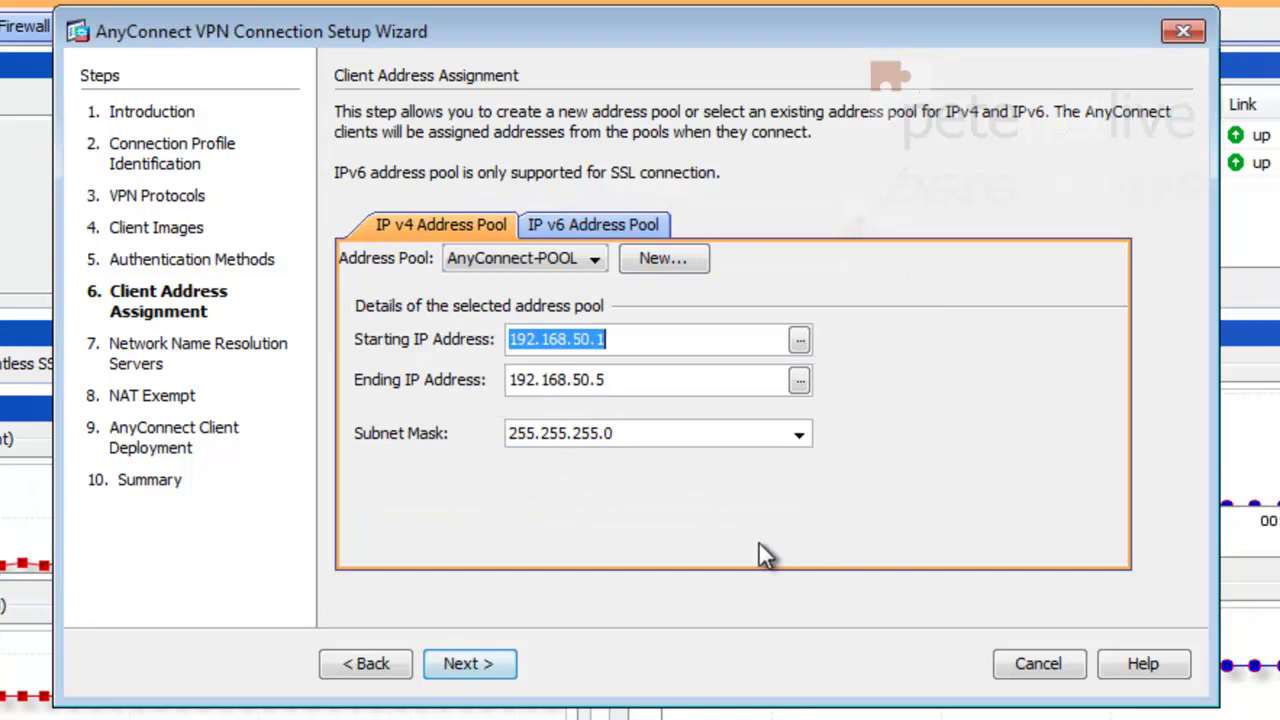
Step: Set the clients' DNS server to 172.16.254.203 and domain name to domiaina.com
click(462, 665)
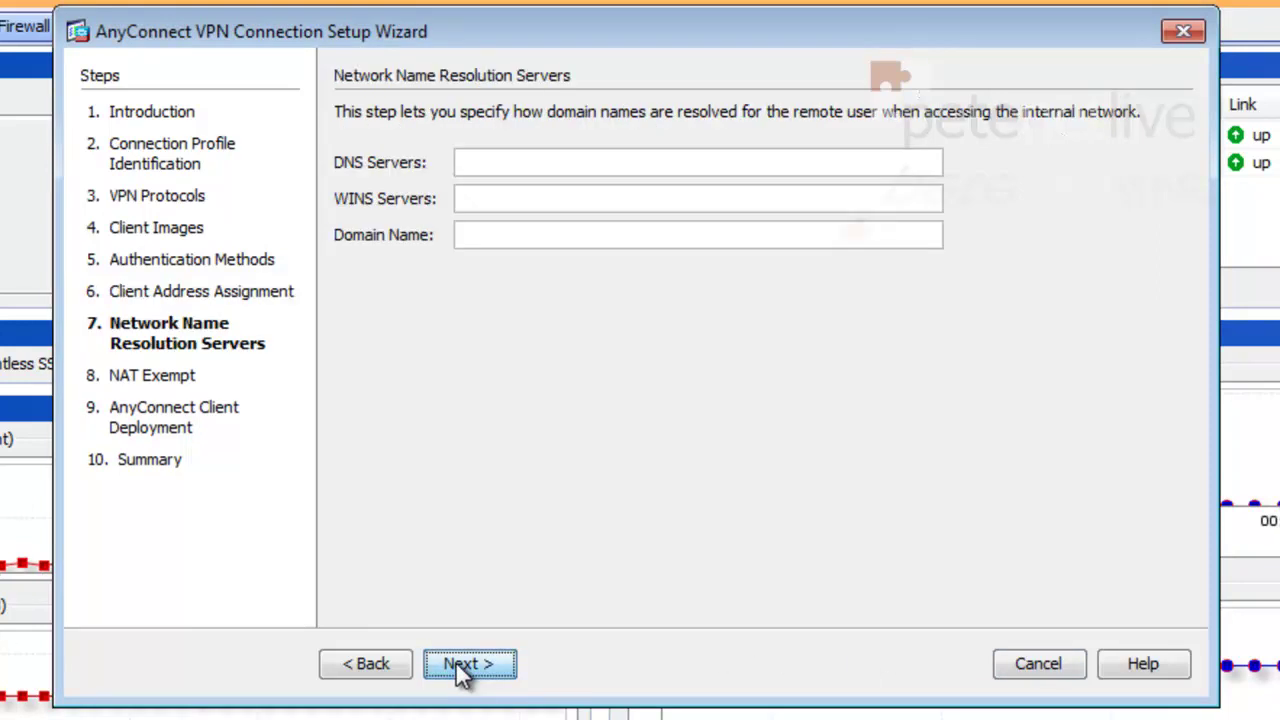
click(475, 162)
text(172.1)
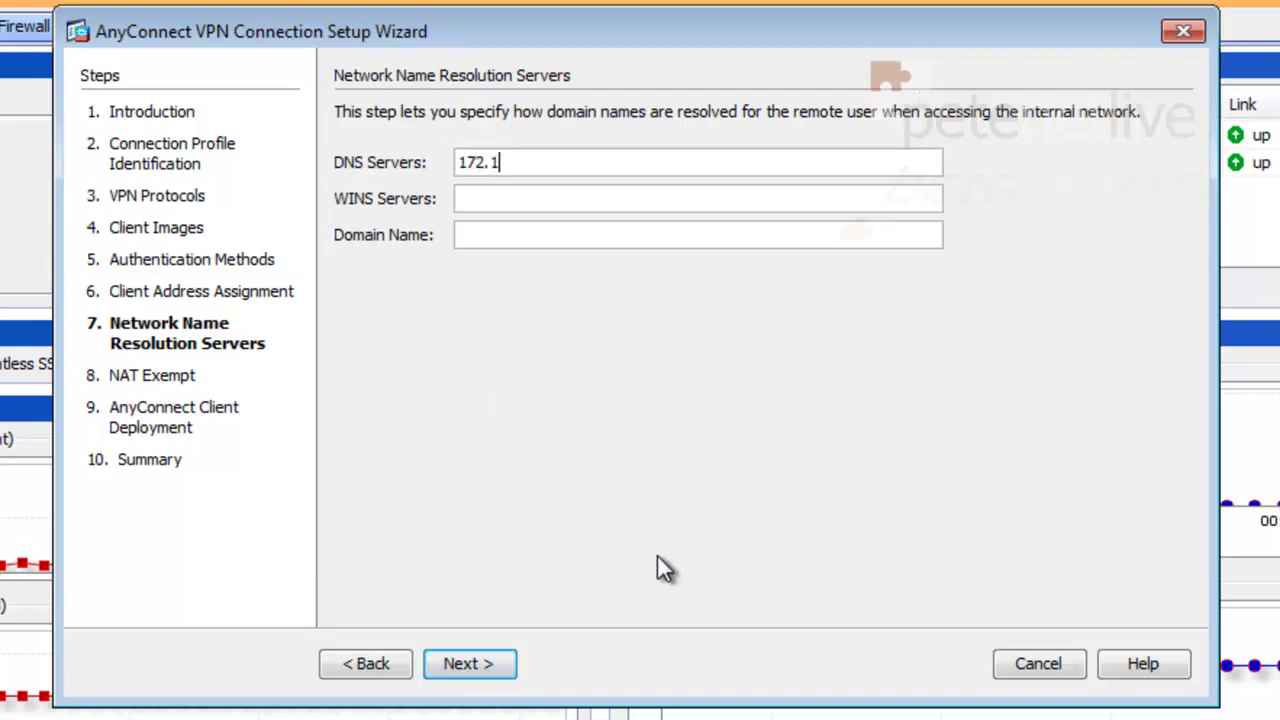
text(6.254.203)
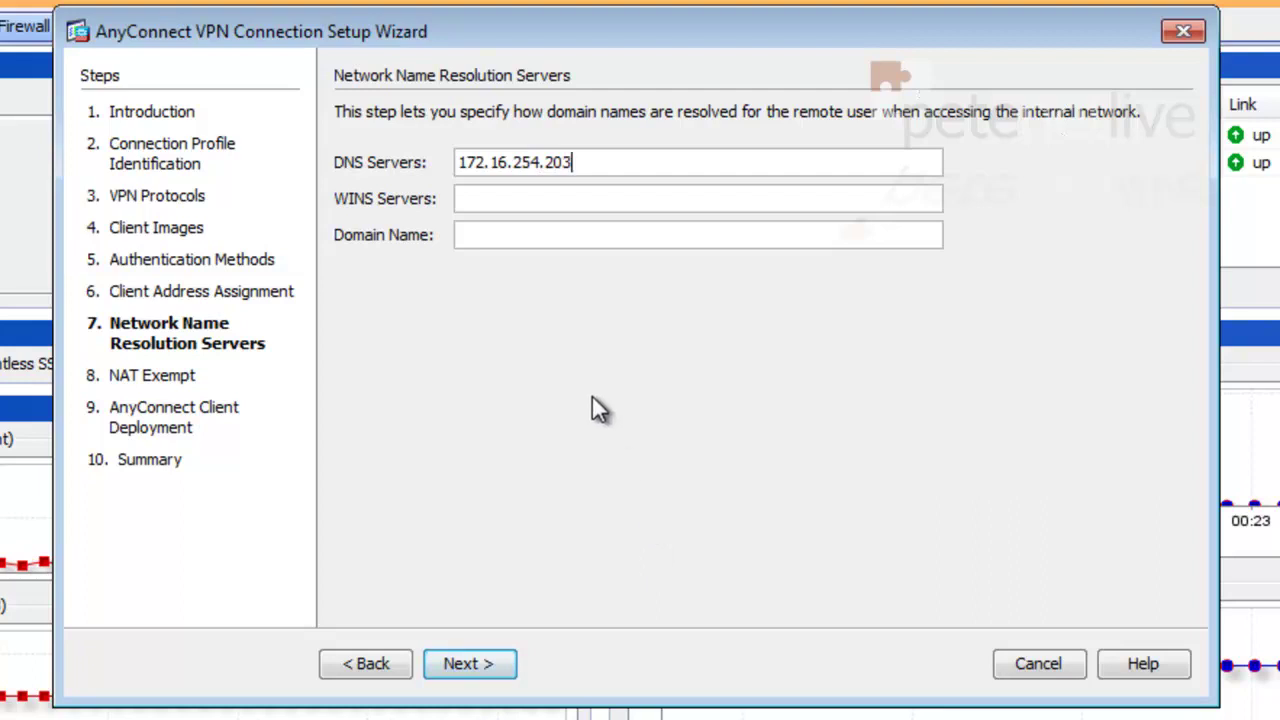
click(471, 234)
text(domiain)
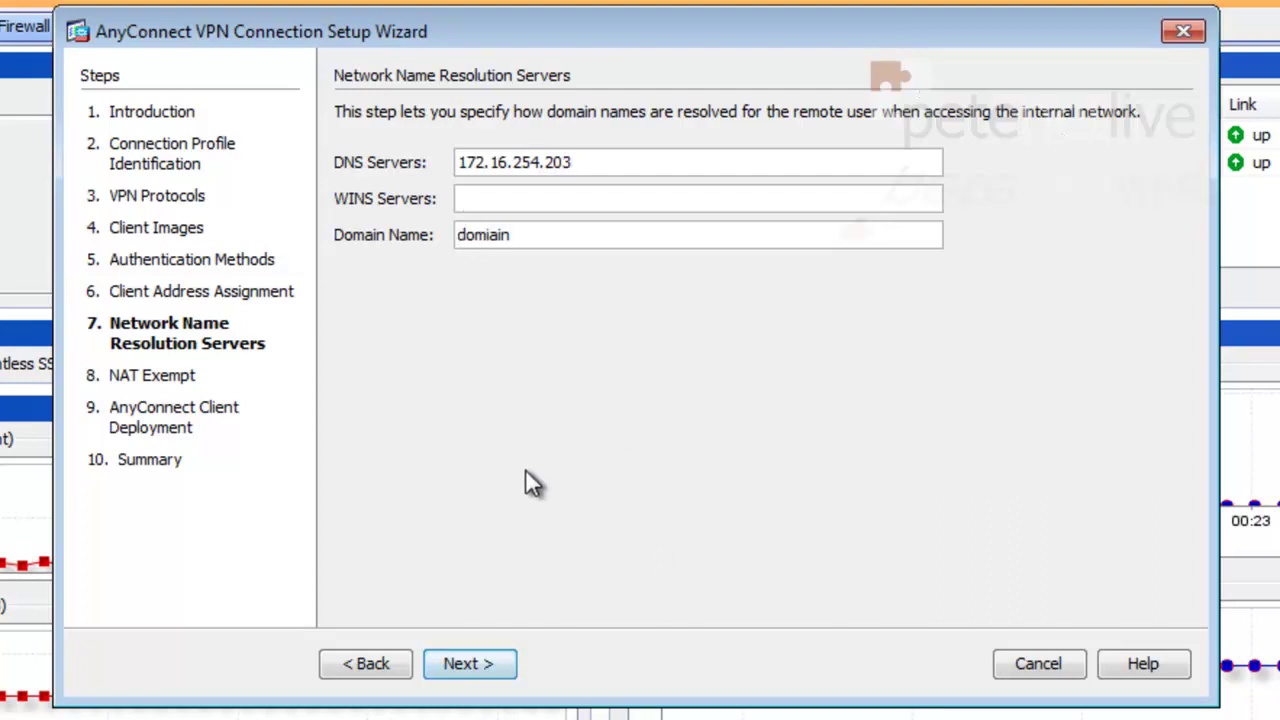
text(a.com)
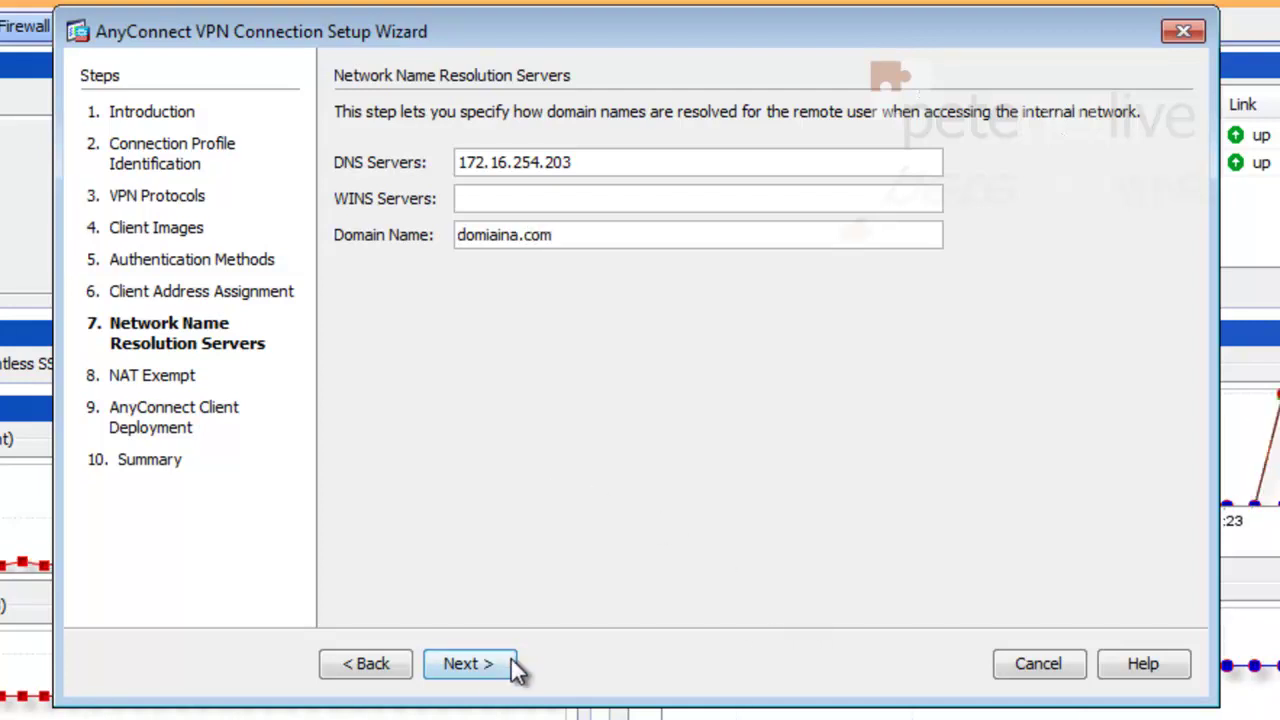
click(470, 664)
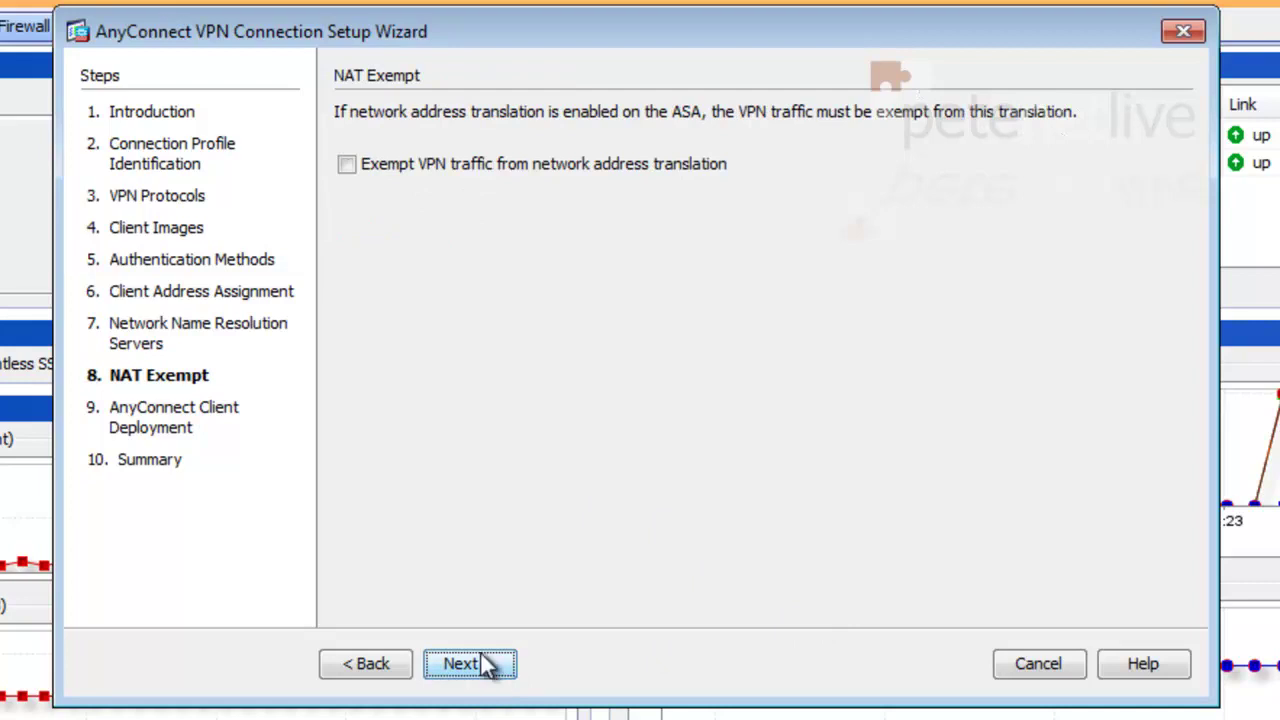
Step: Exempt inside-network VPN traffic from NAT, then step through deployment and summary and finish the wizard
click(348, 165)
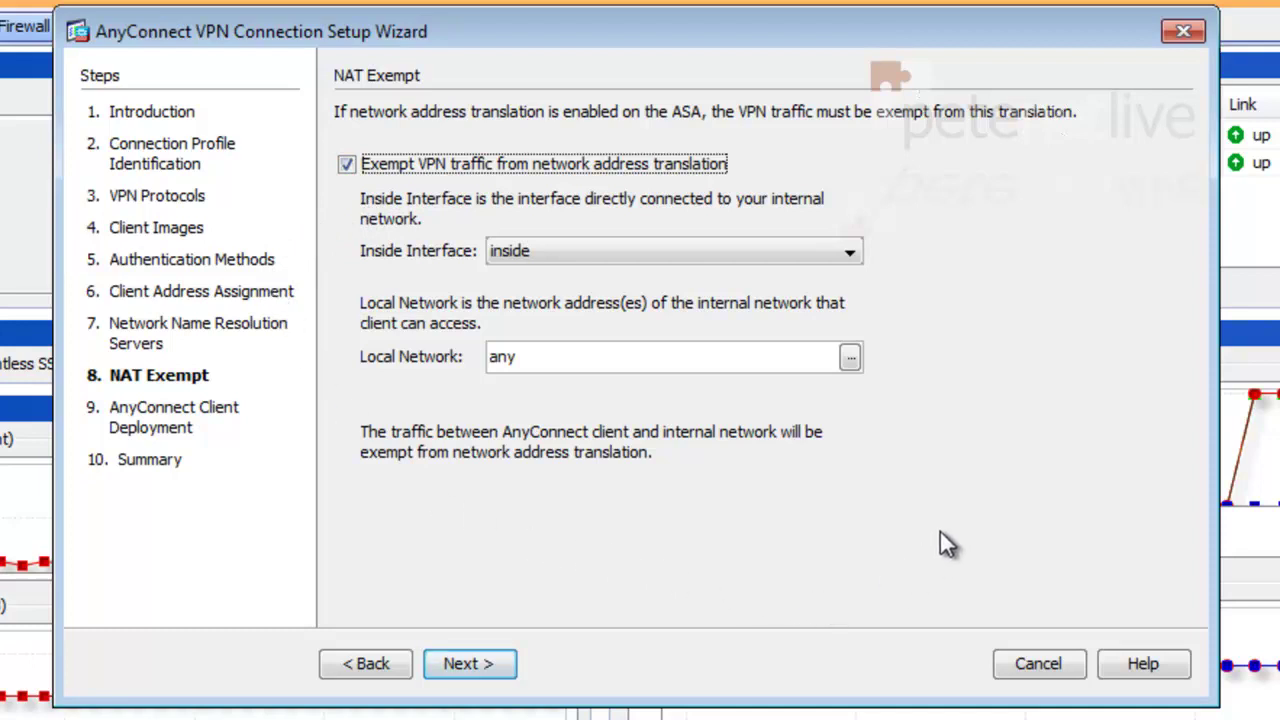
click(477, 662)
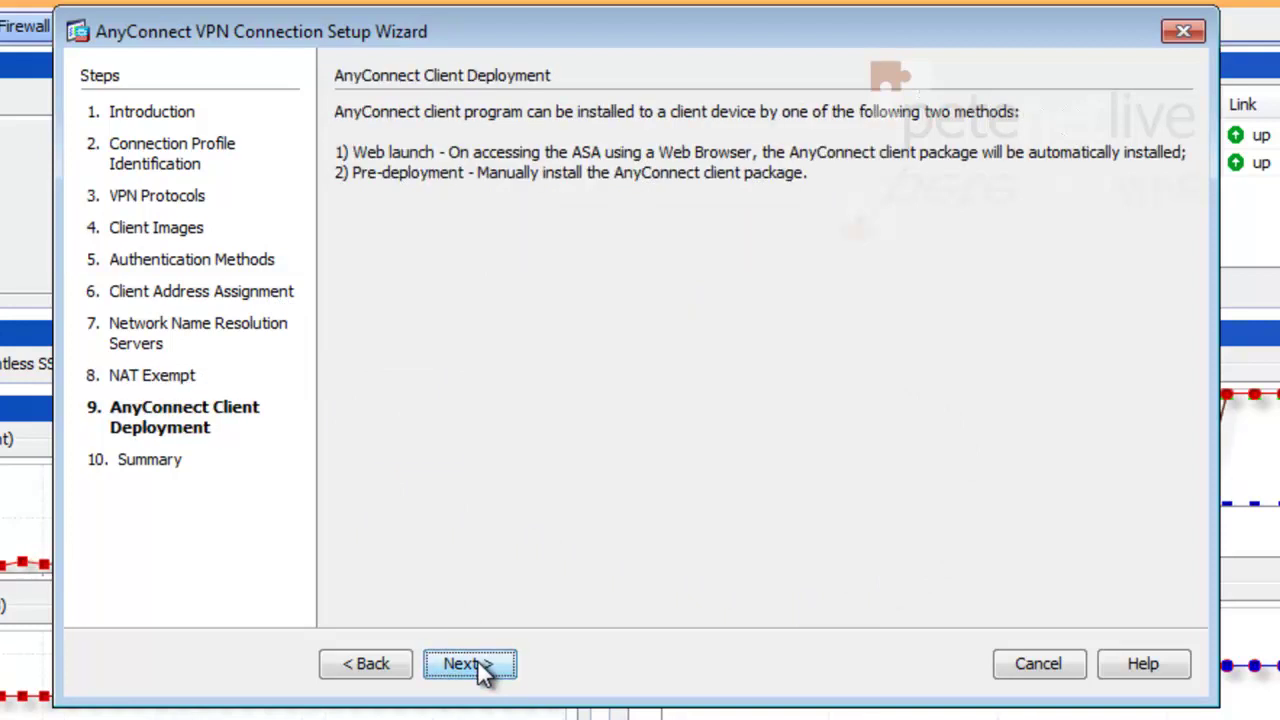
click(477, 664)
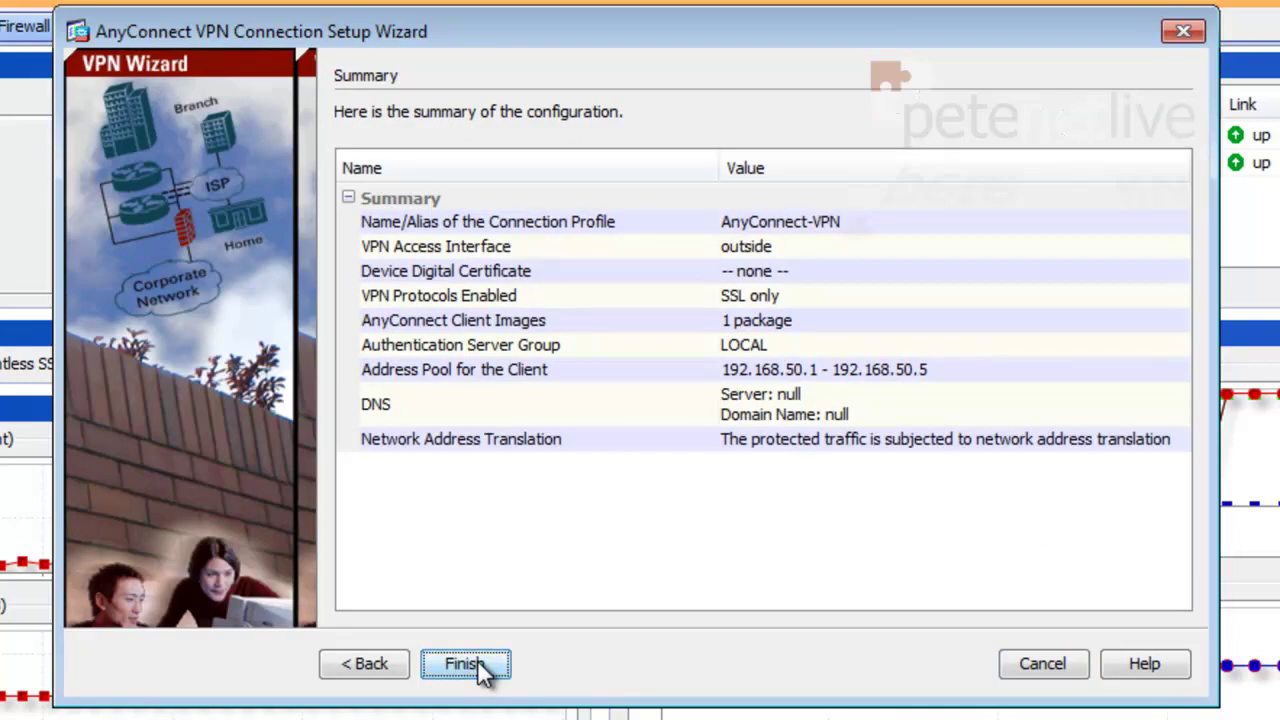
click(465, 664)
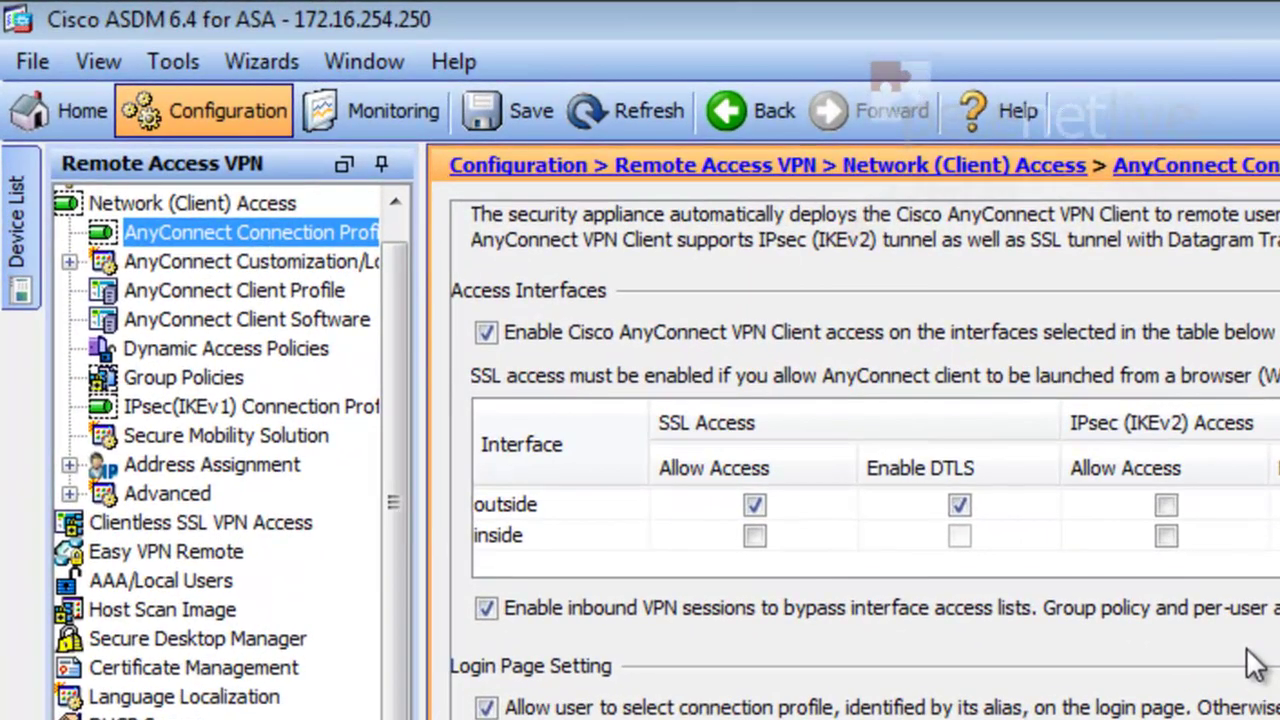
Step: Save the running configuration to flash via the File menu and minimise ASDM
click(28, 64)
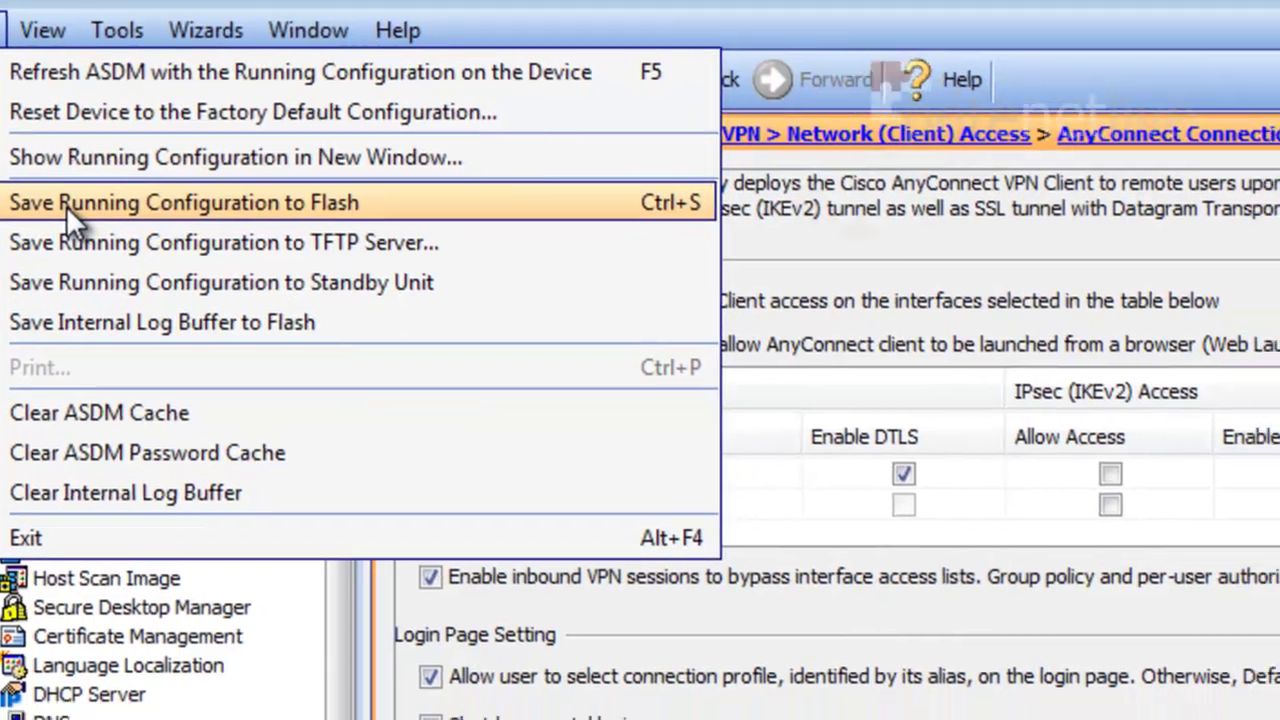
click(95, 231)
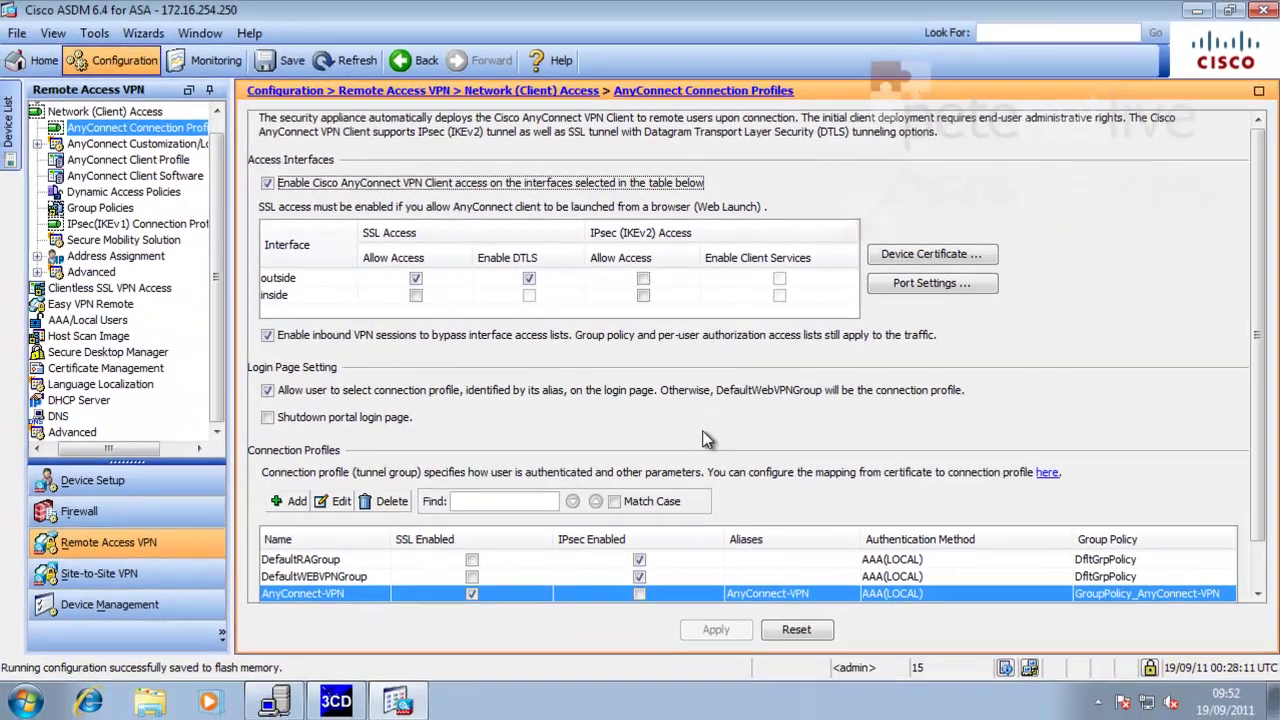
click(1196, 12)
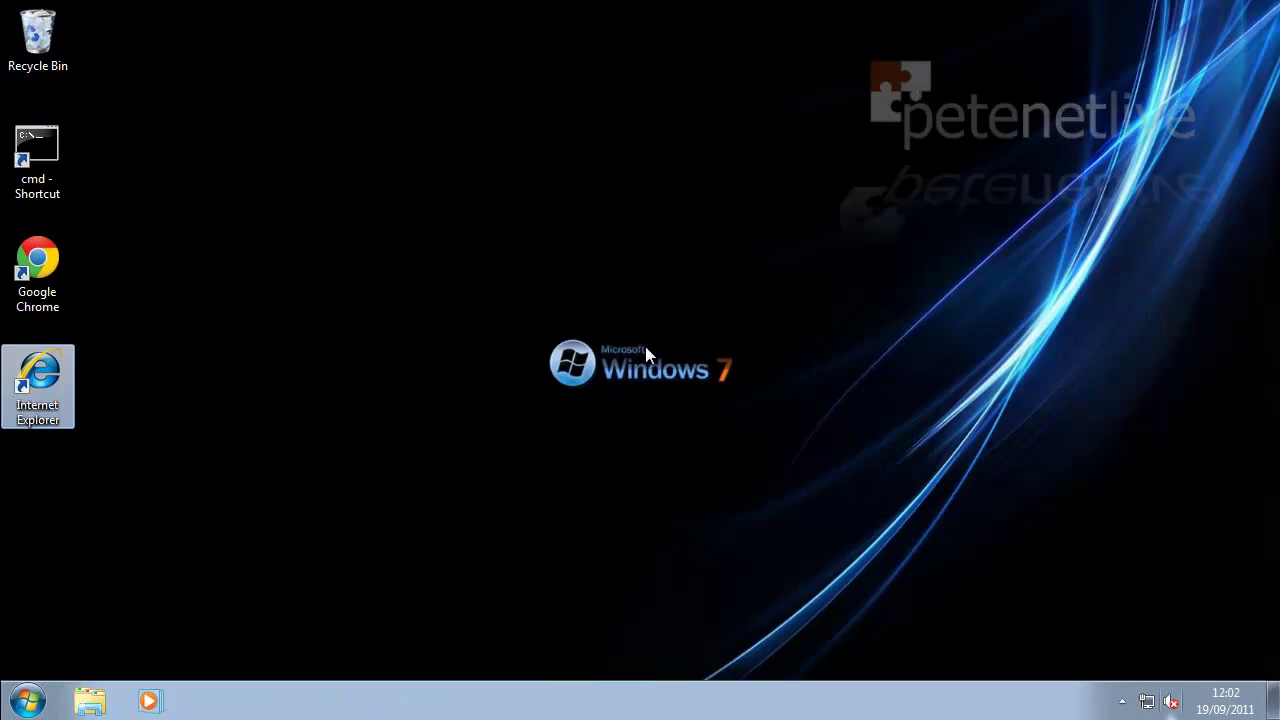
click(40, 380)
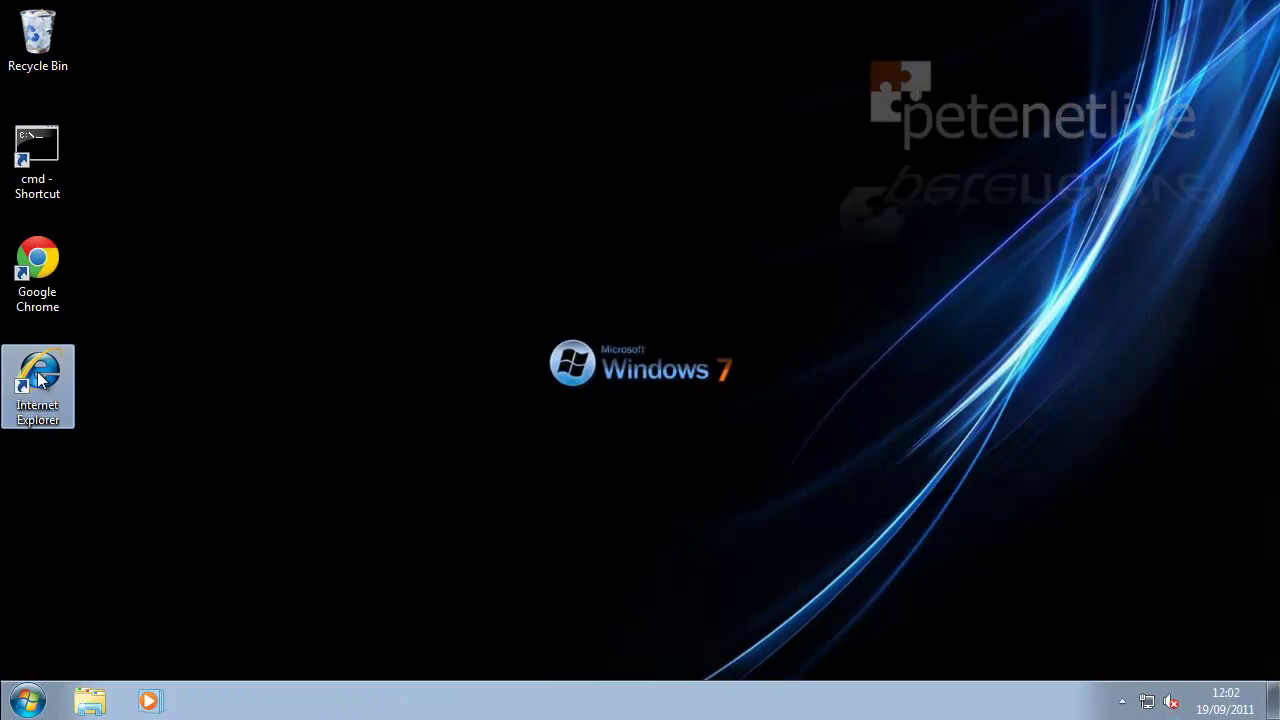
right_click(40, 378)
click(86, 32)
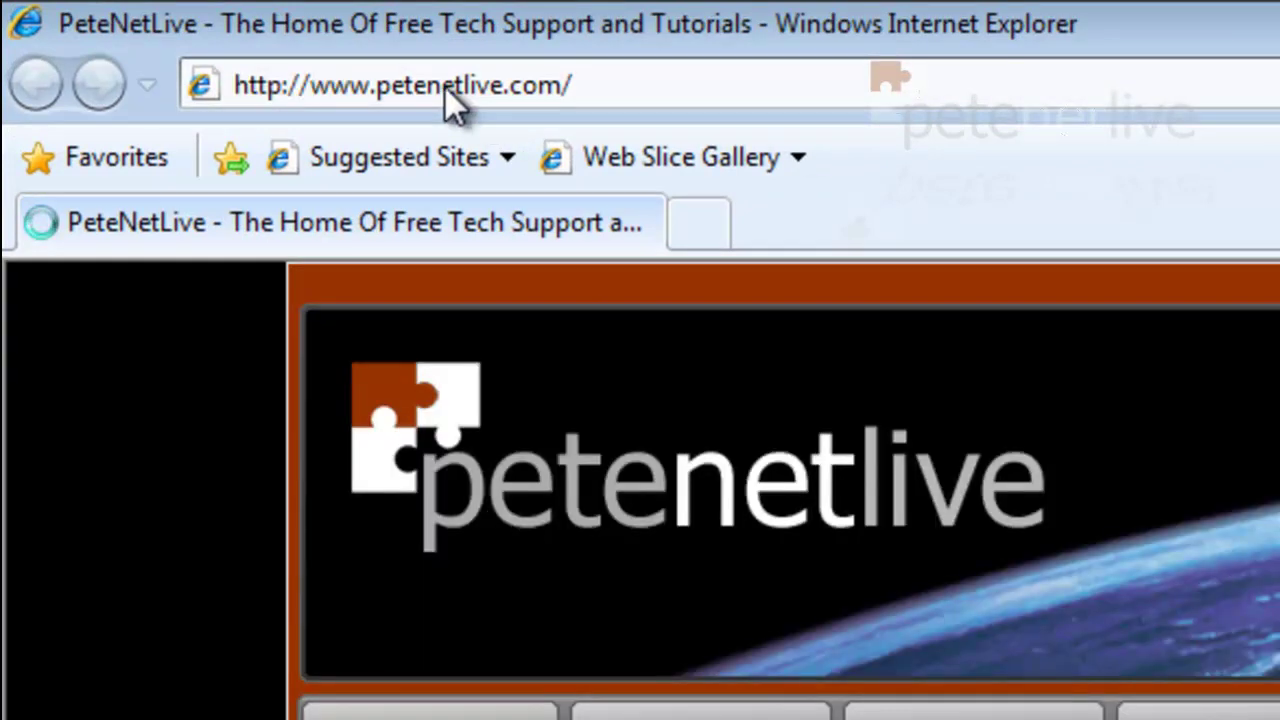
click(445, 87)
text(h)
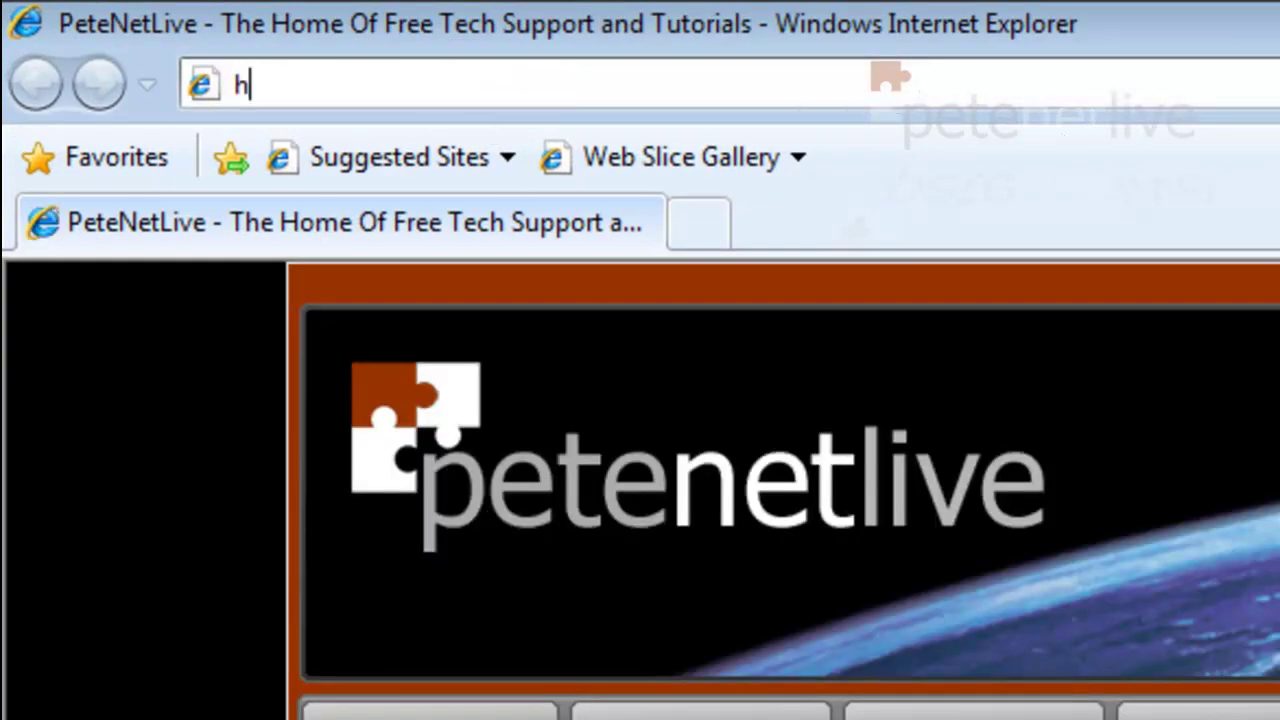
text(ttps:/)
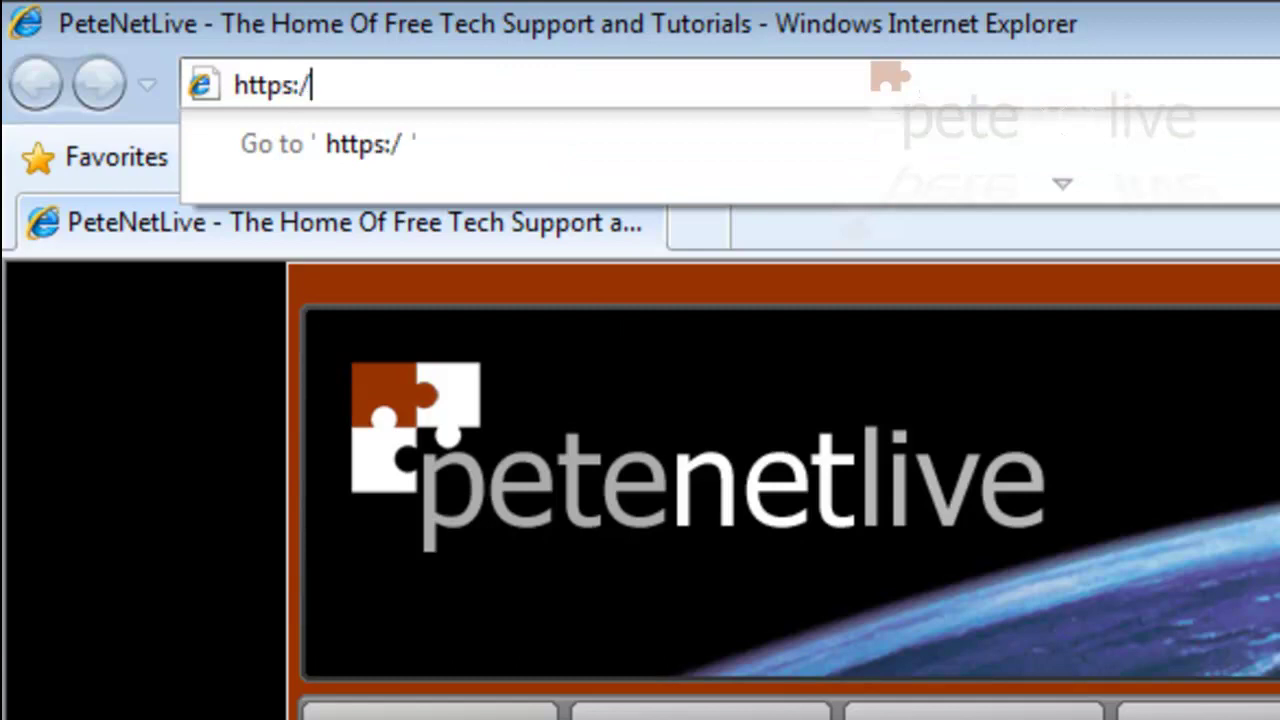
text(/vpn)
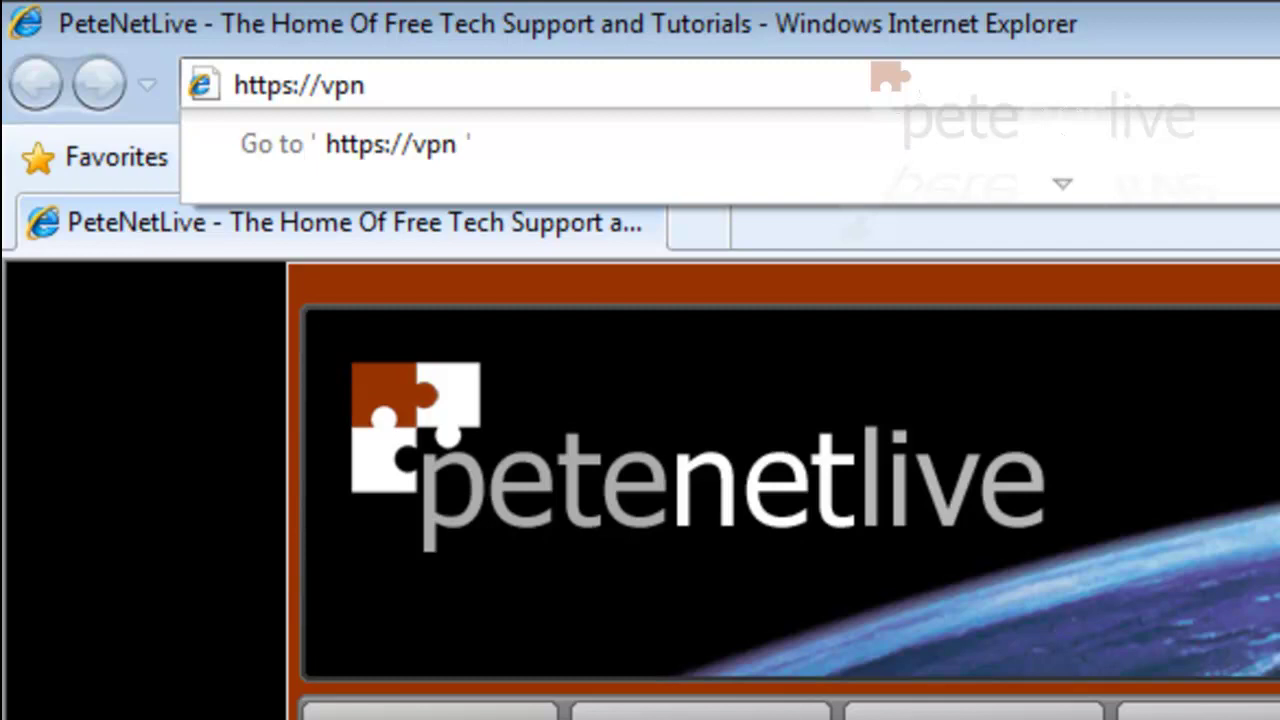
text(.doma)
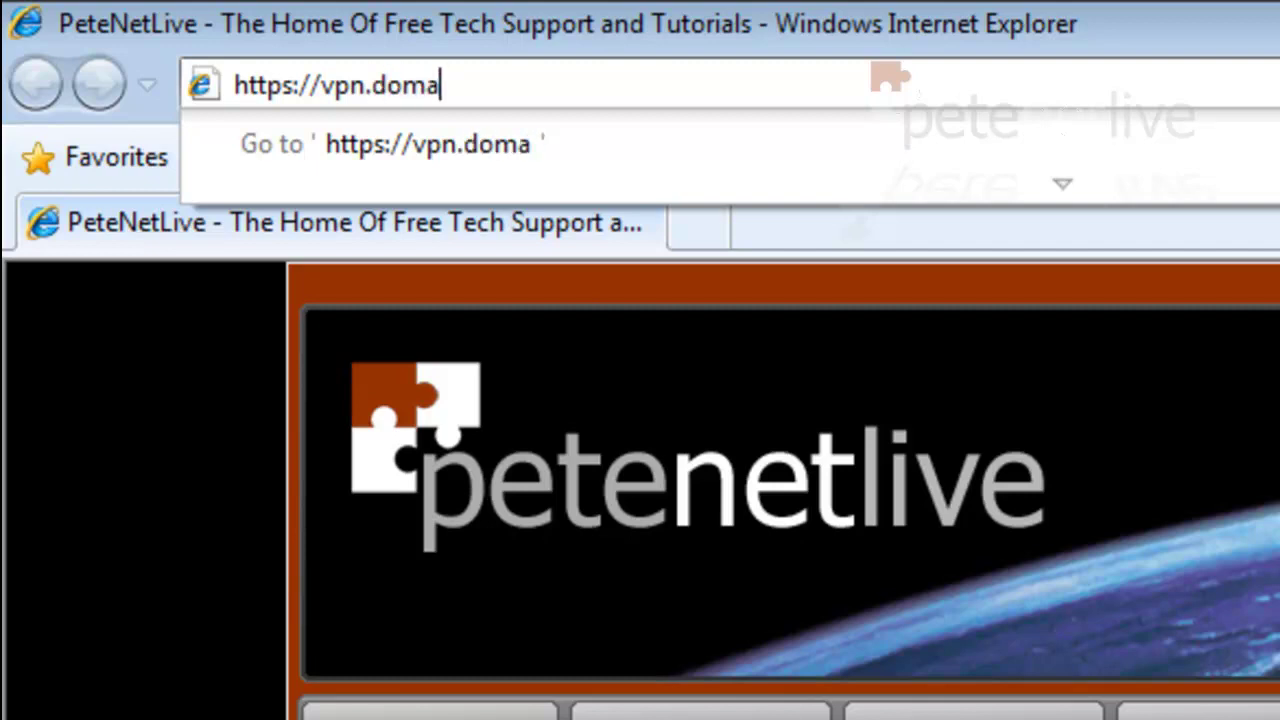
text(ina.com)
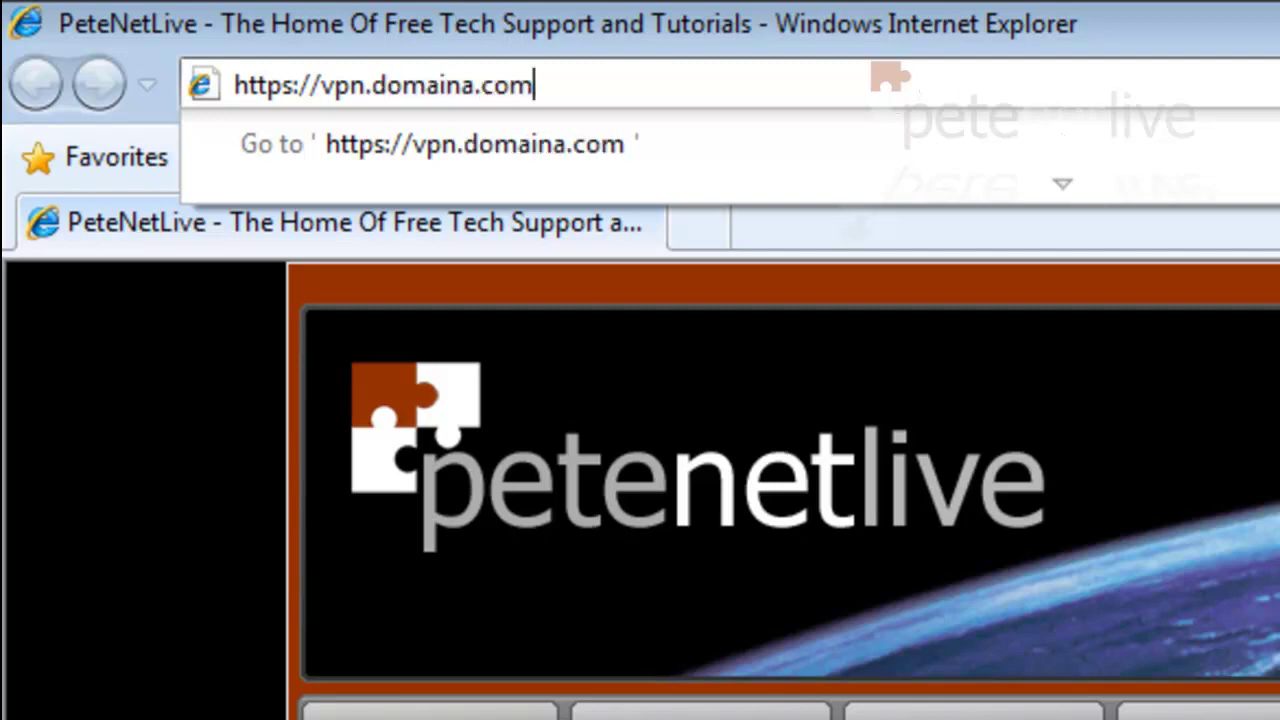
key(Return)
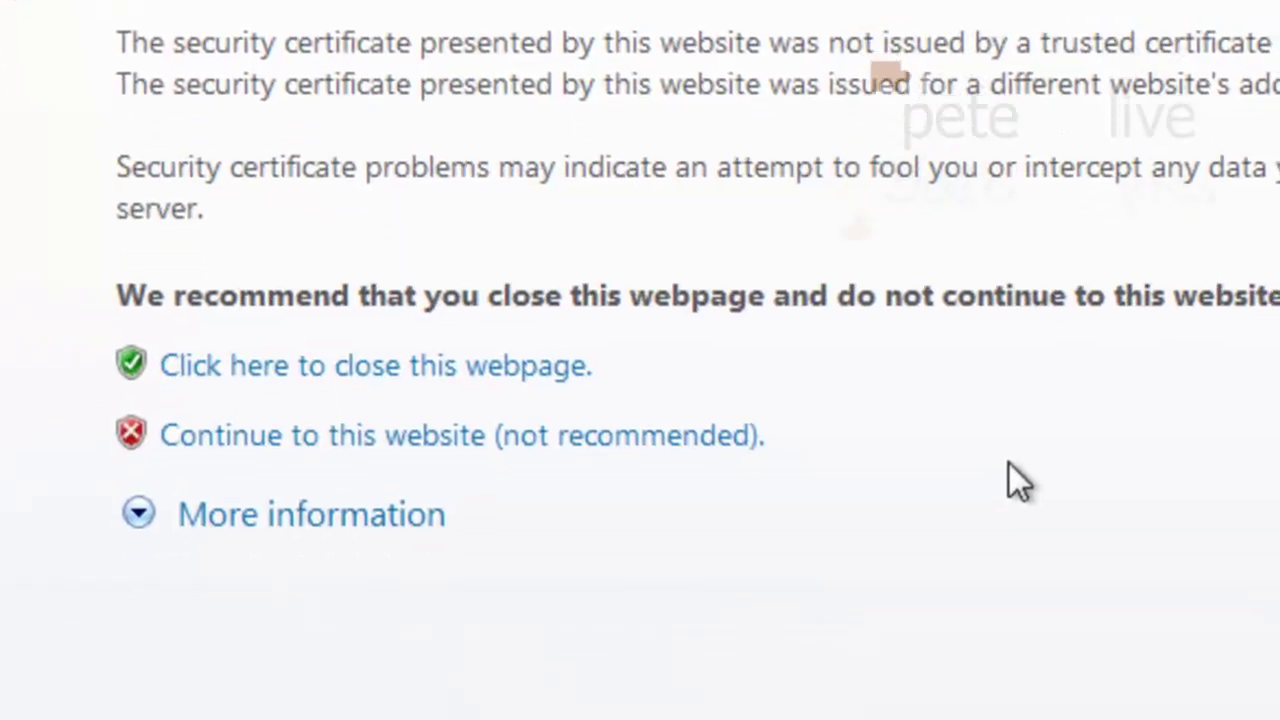
click(405, 426)
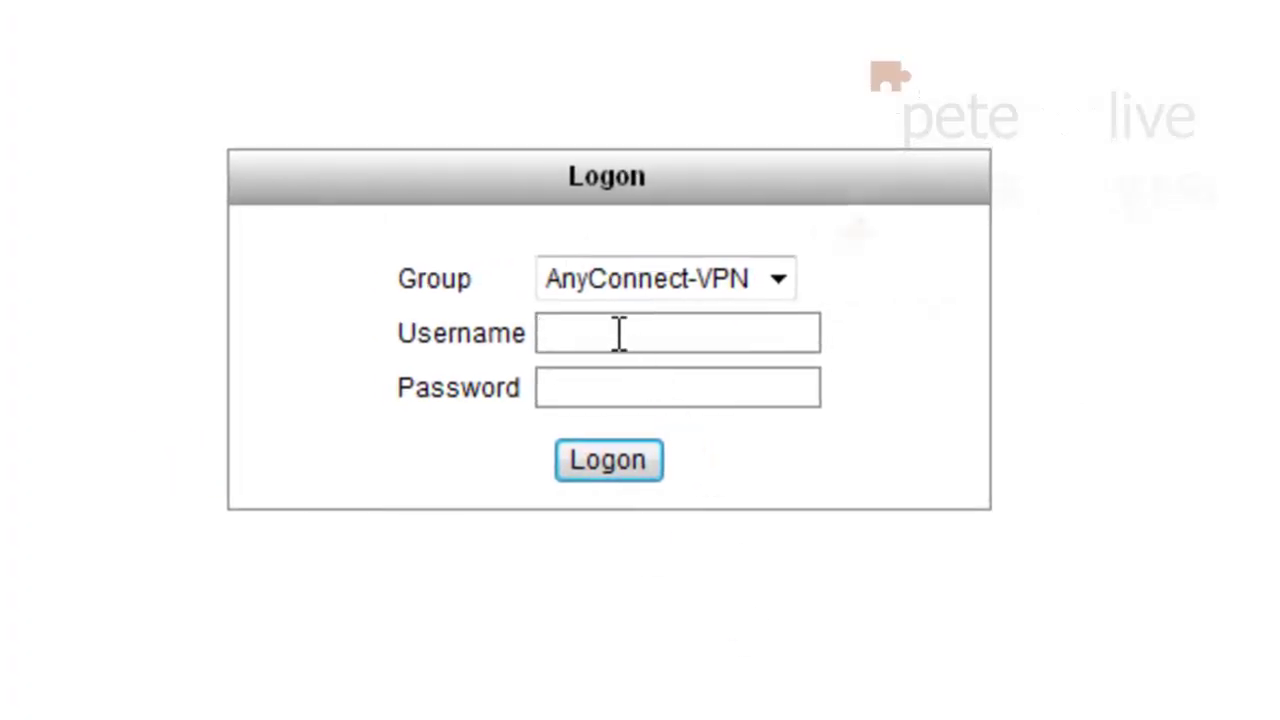
Step: Log on to the AnyConnect-VPN group in the WebLaunch portal with the username and password
text(user)
click(691, 386)
text(******)
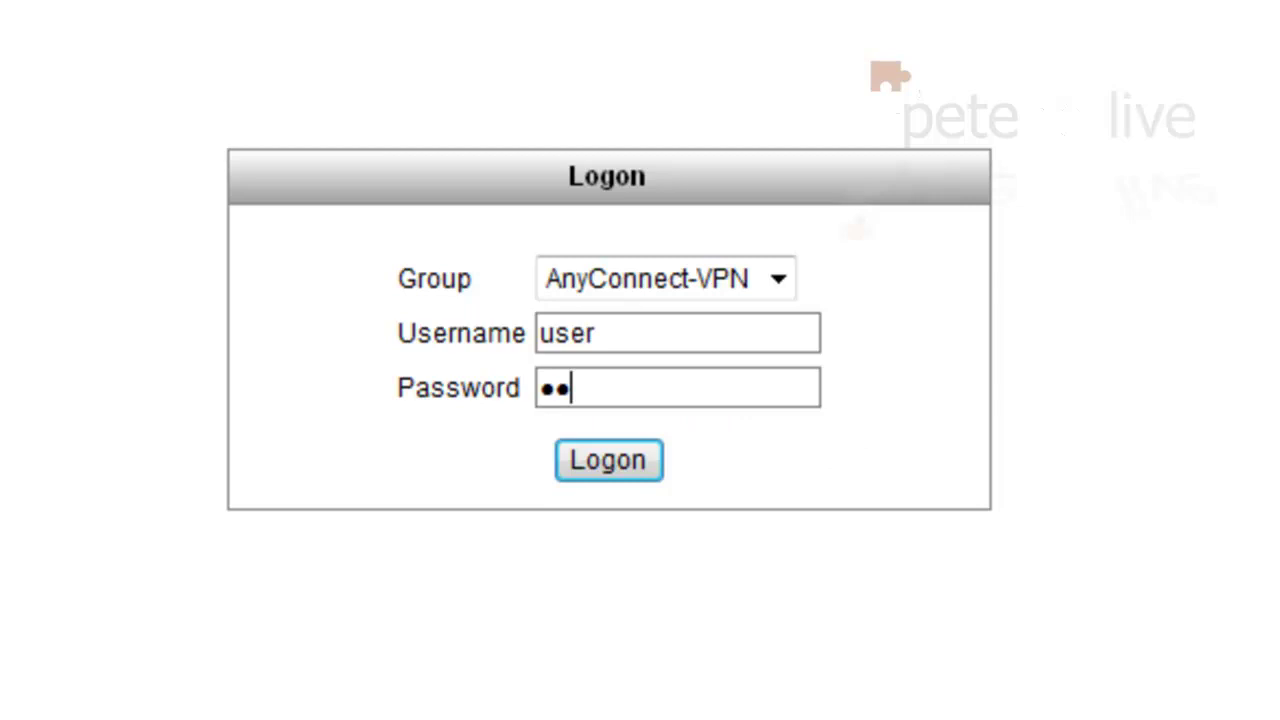
text(**)
key(Return)
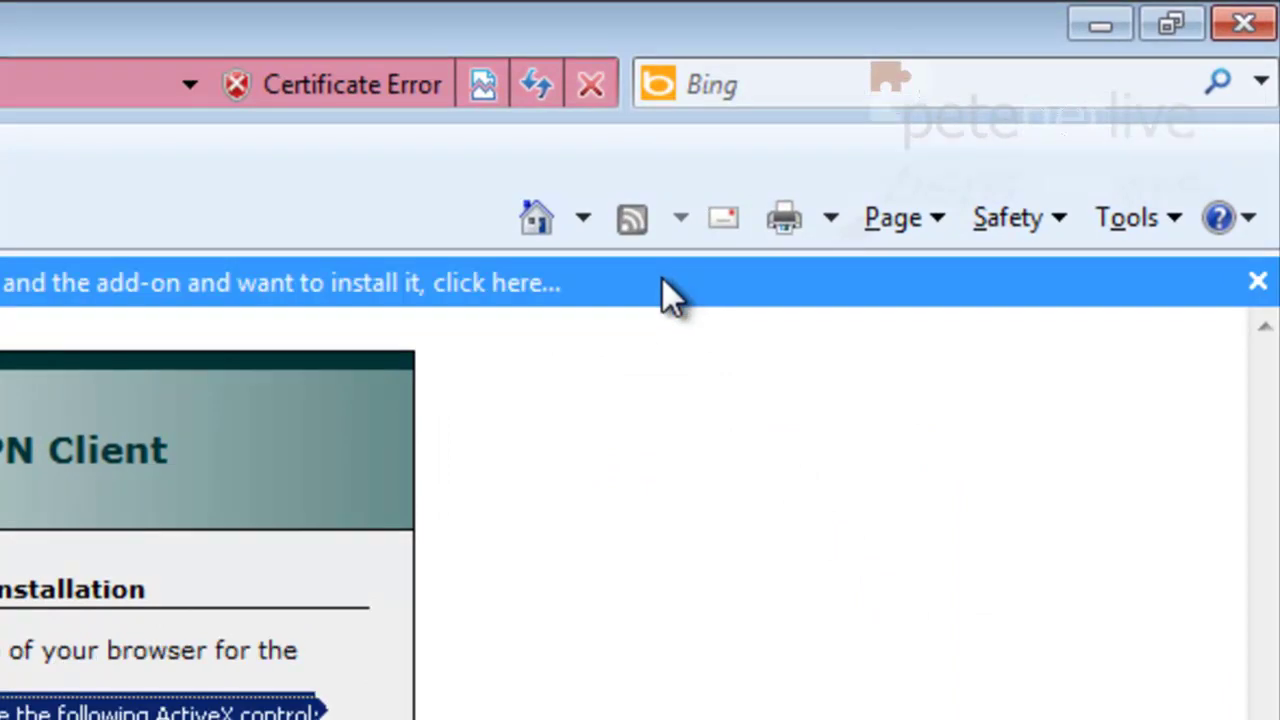
Step: Install the AnyConnect ActiveX add-on for all users, trust the certificate, and view connection statistics
click(662, 280)
click(675, 309)
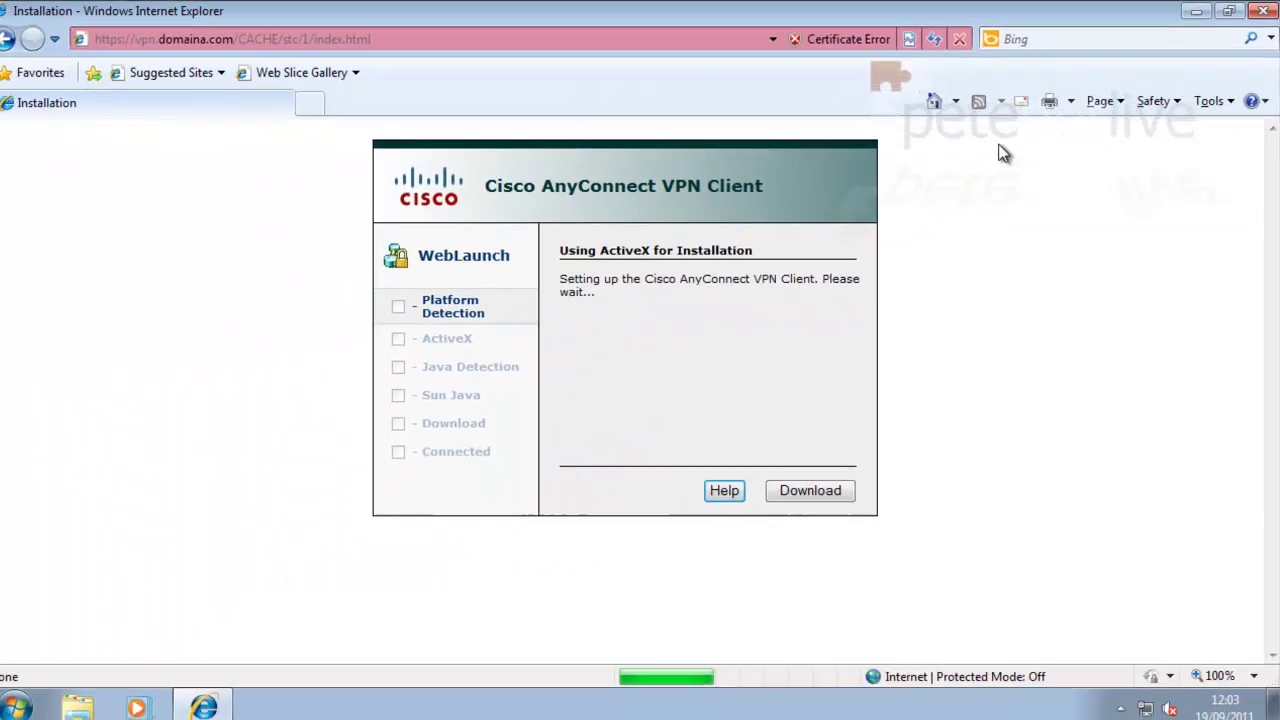
click(689, 314)
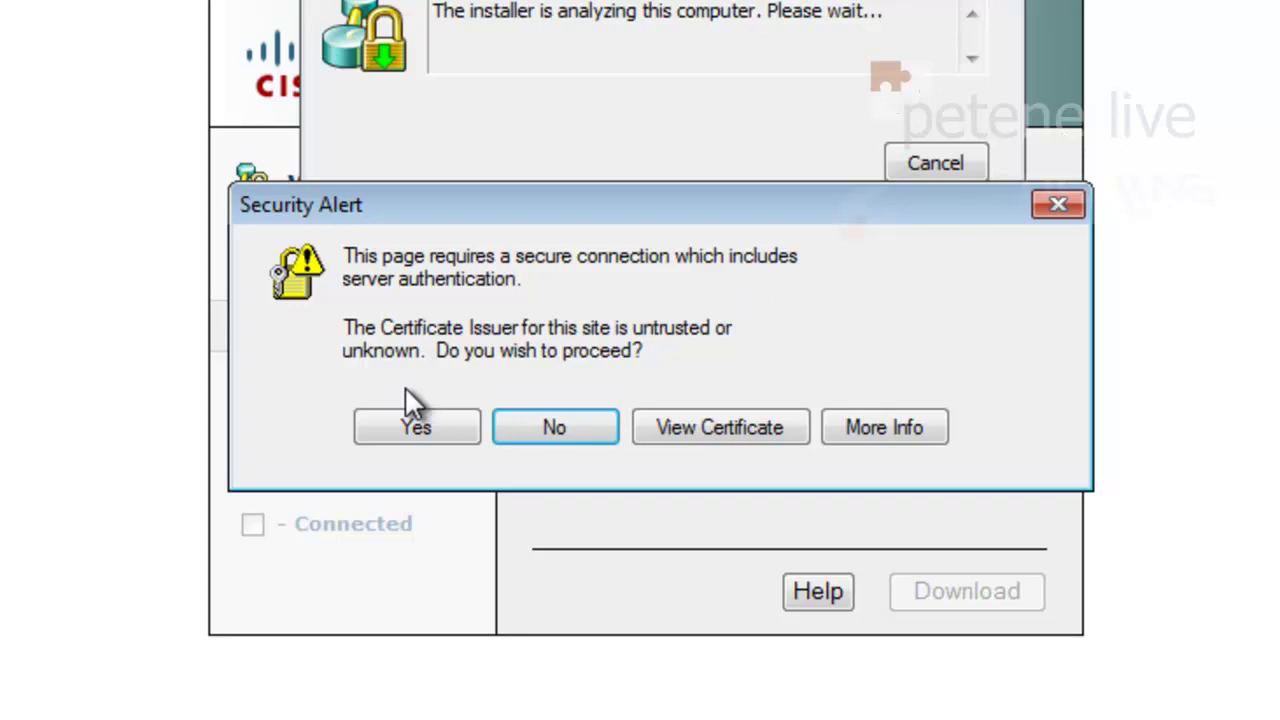
click(414, 430)
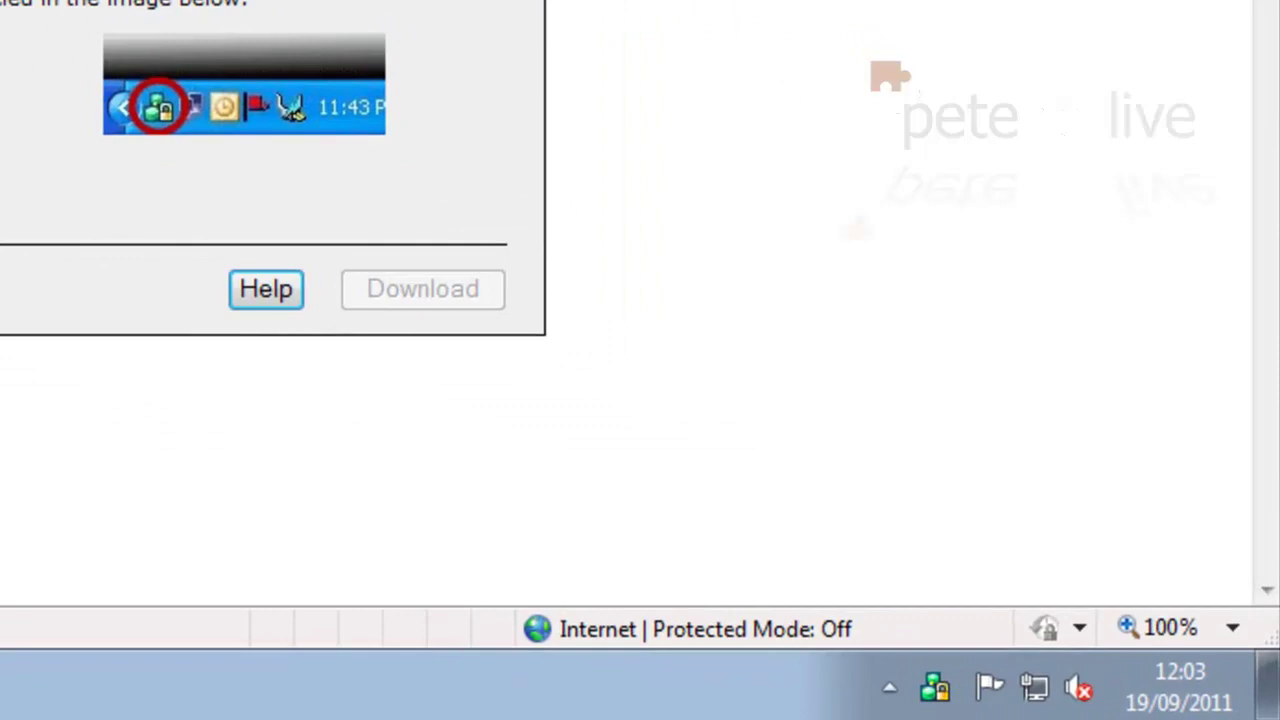
double_click(937, 690)
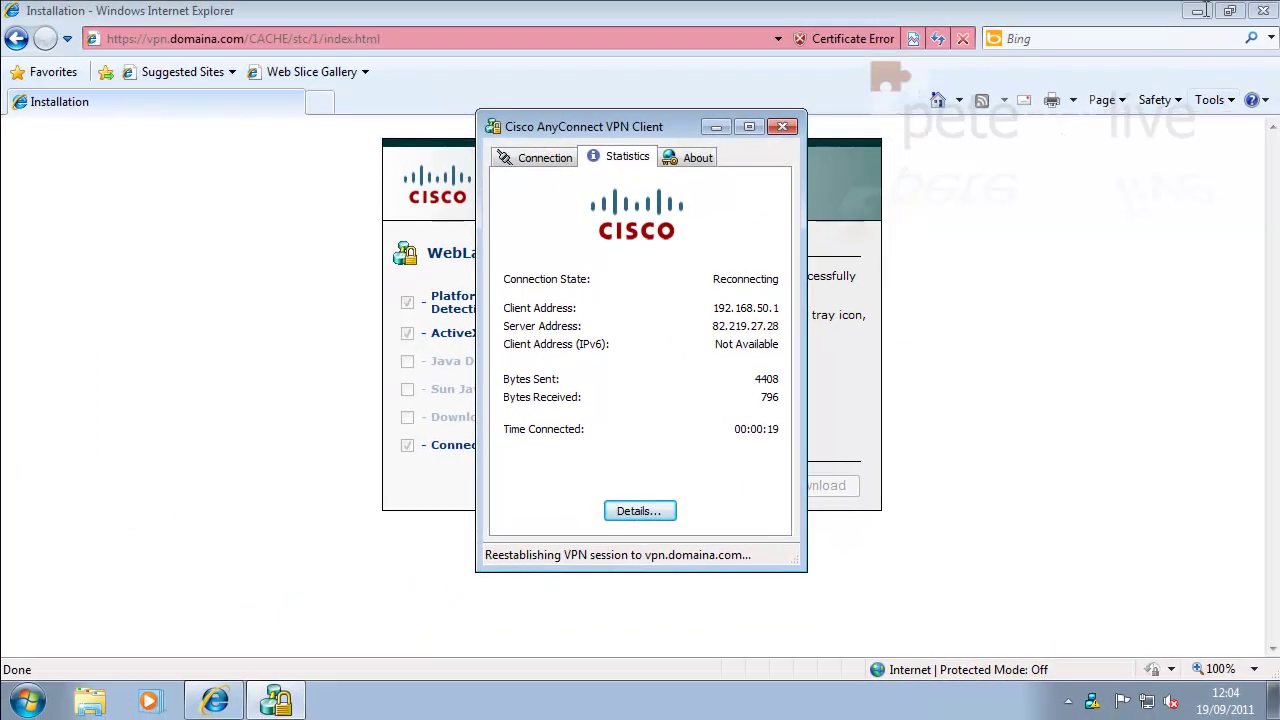
Step: Open a Command Prompt from the desktop shortcut, ping 172.16.254.250 over the VPN, then close it
click(1200, 11)
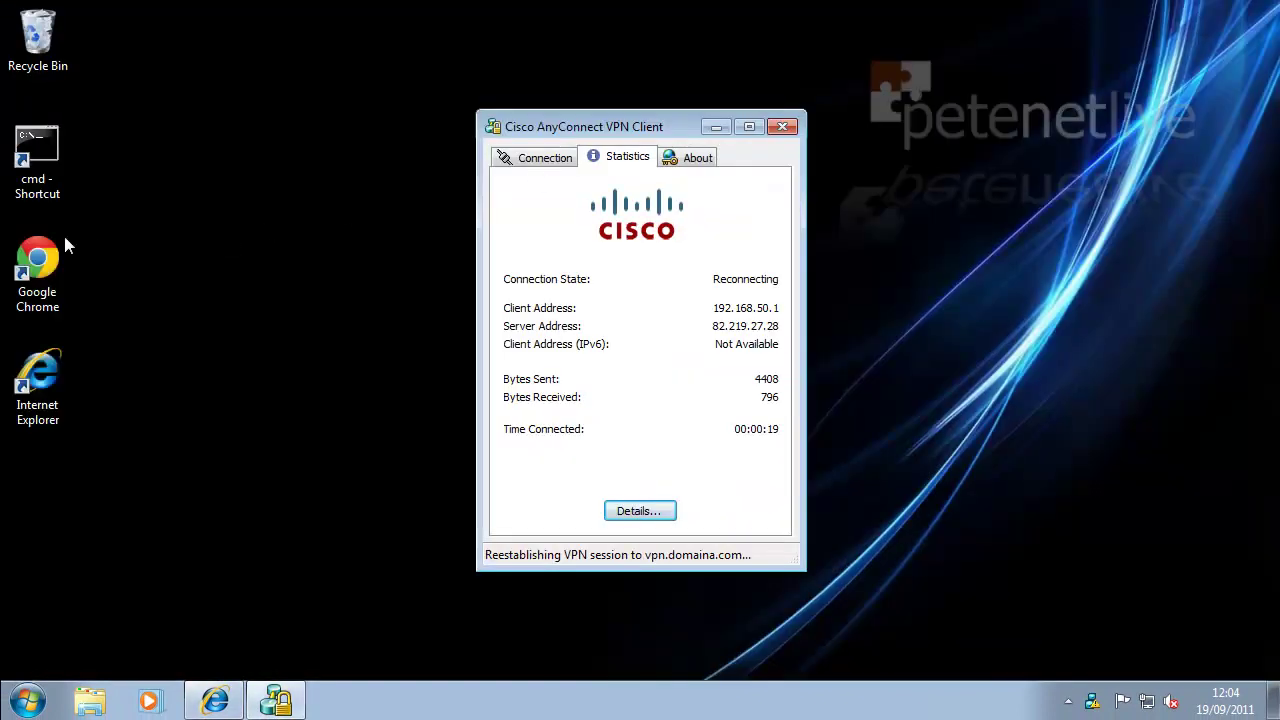
right_click(47, 147)
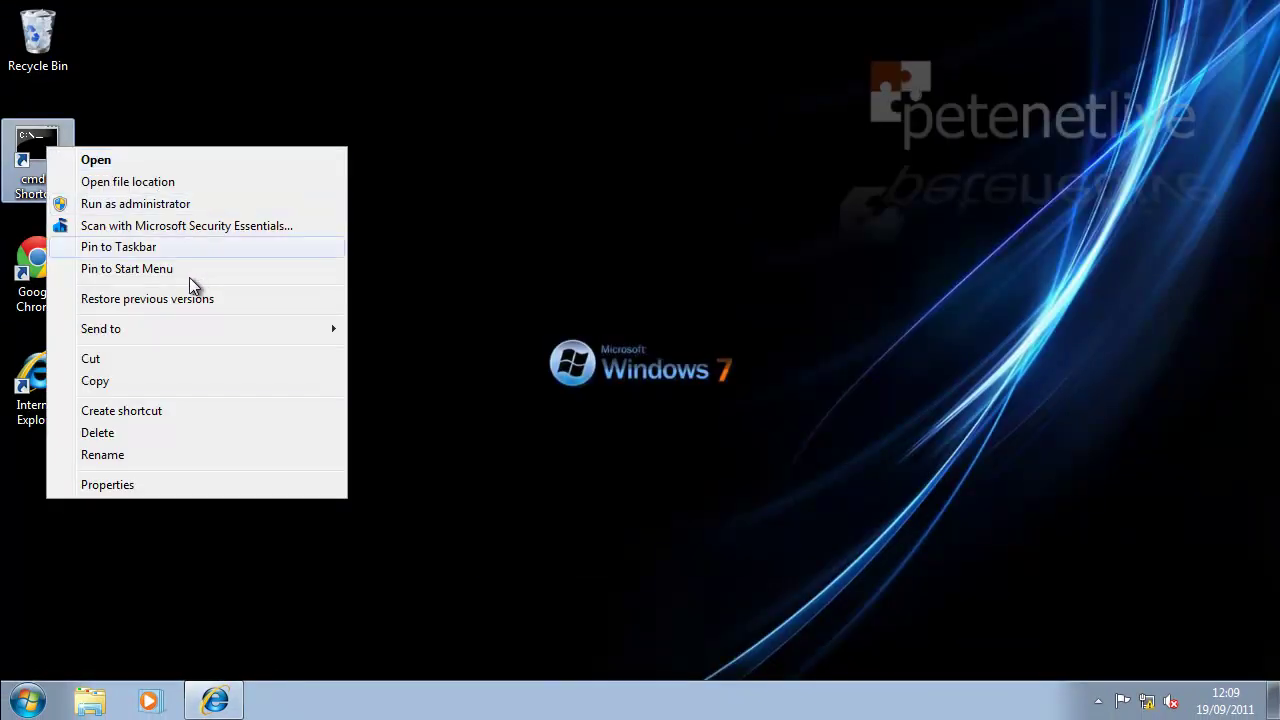
click(120, 161)
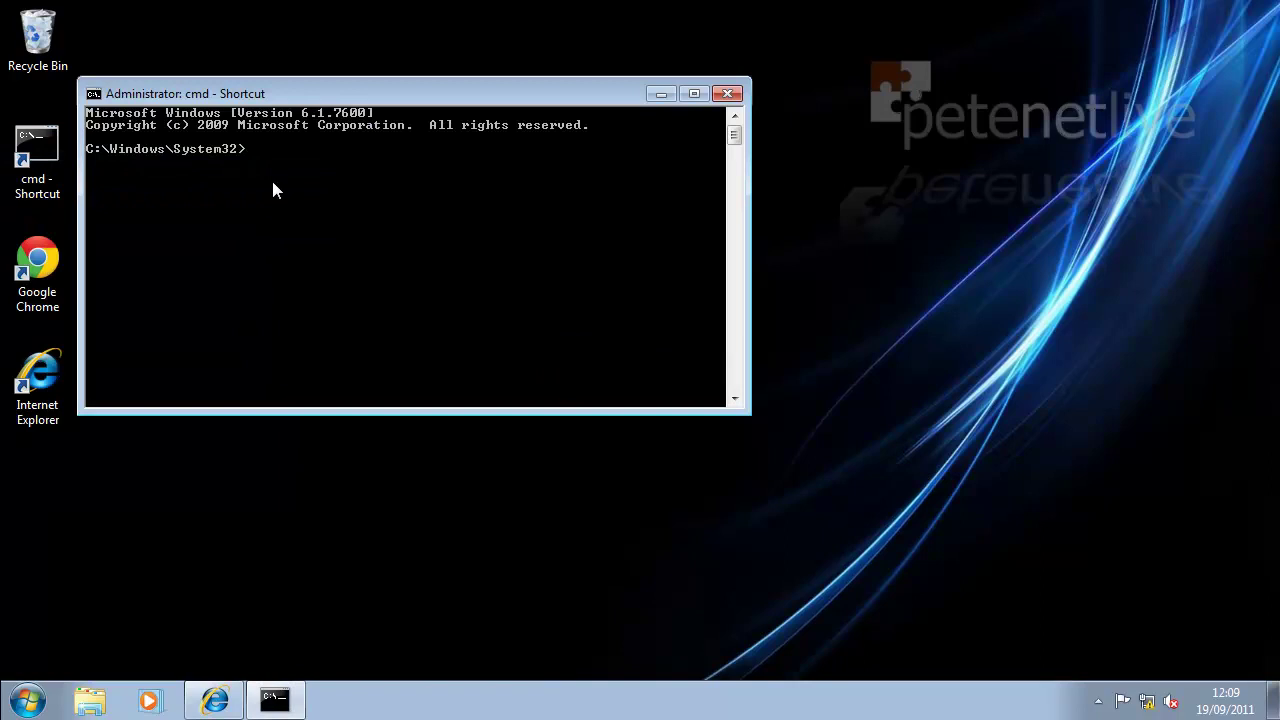
text(ping )
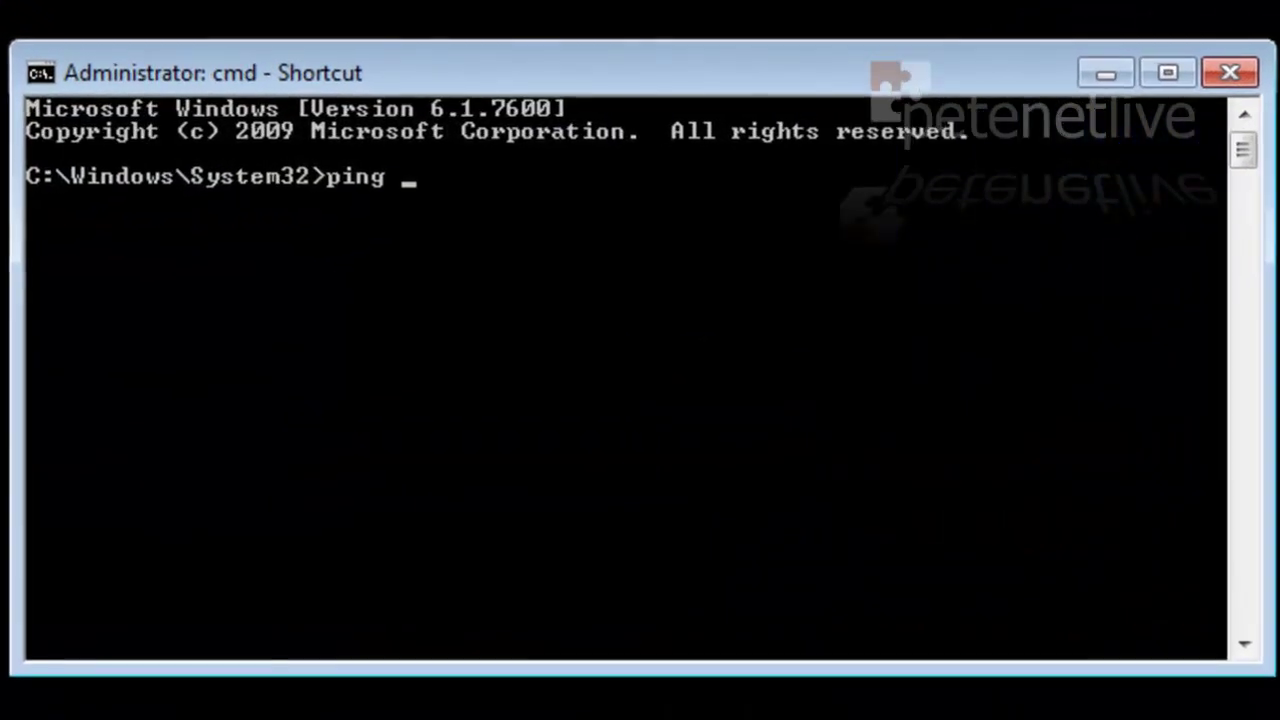
text(172.16.254.250)
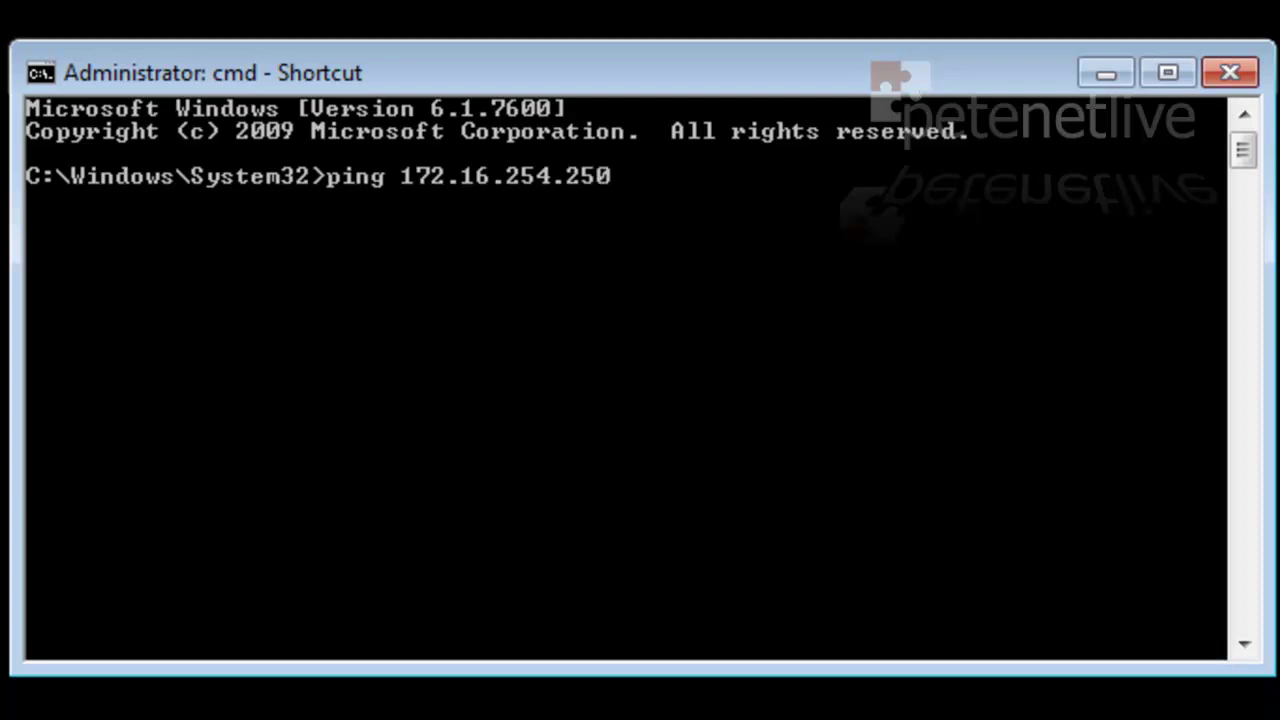
key(Return)
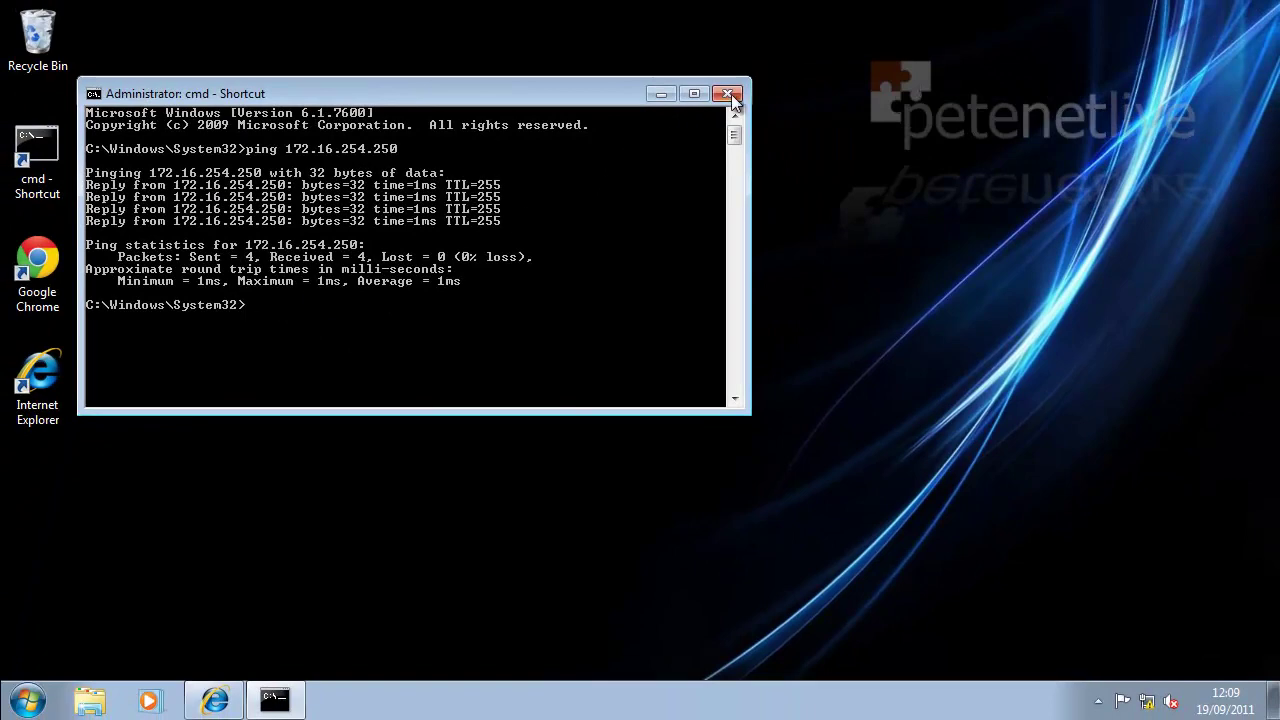
click(729, 94)
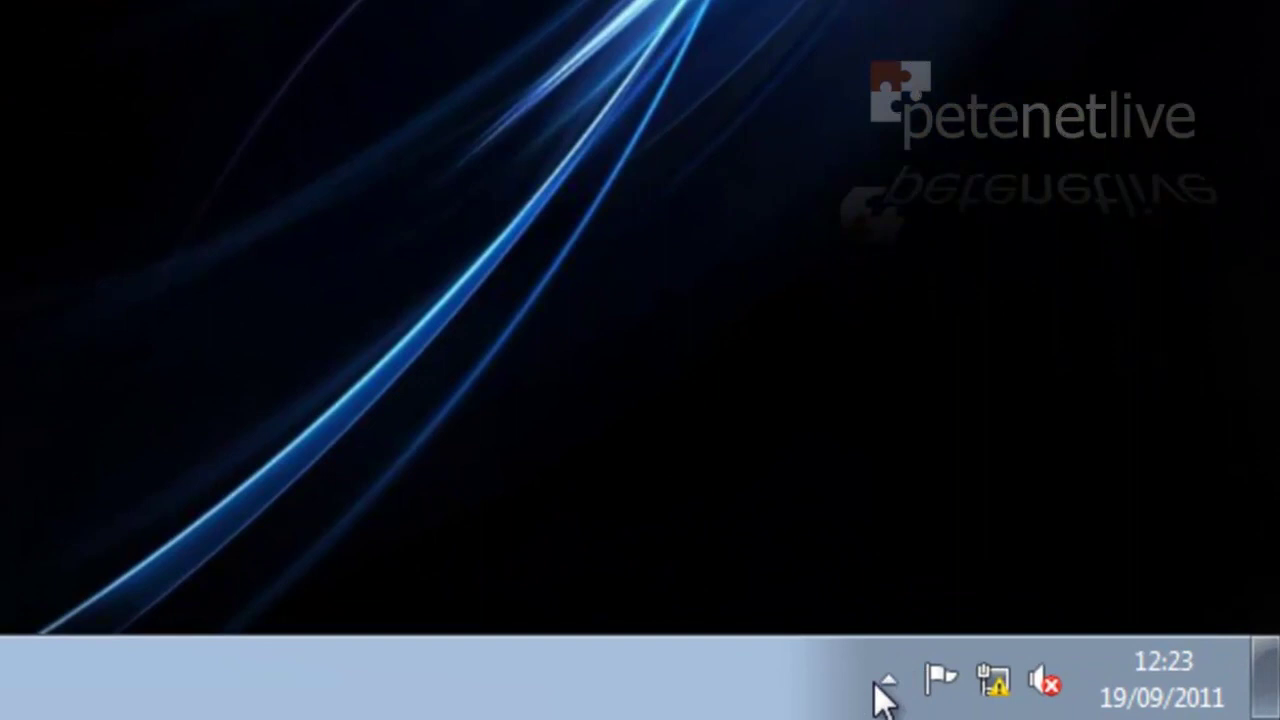
Step: Disconnect the VPN session from the AnyConnect notification-area icon
click(889, 682)
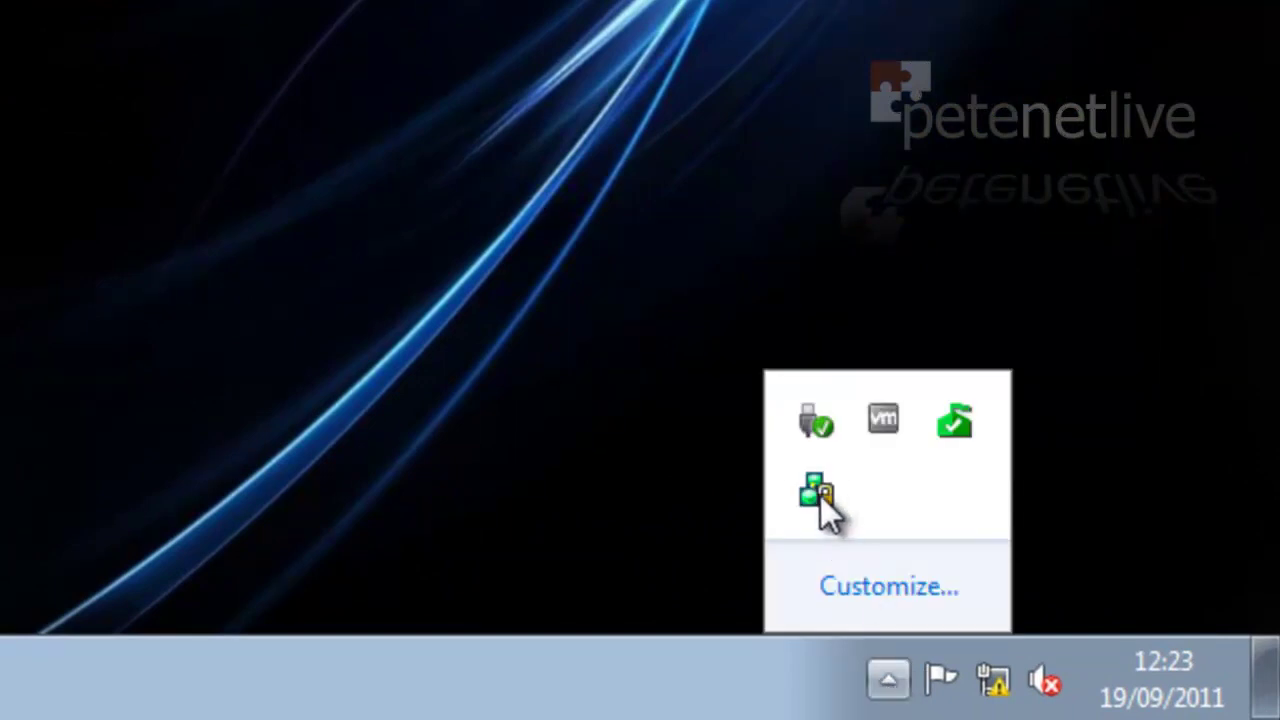
right_click(819, 492)
click(928, 386)
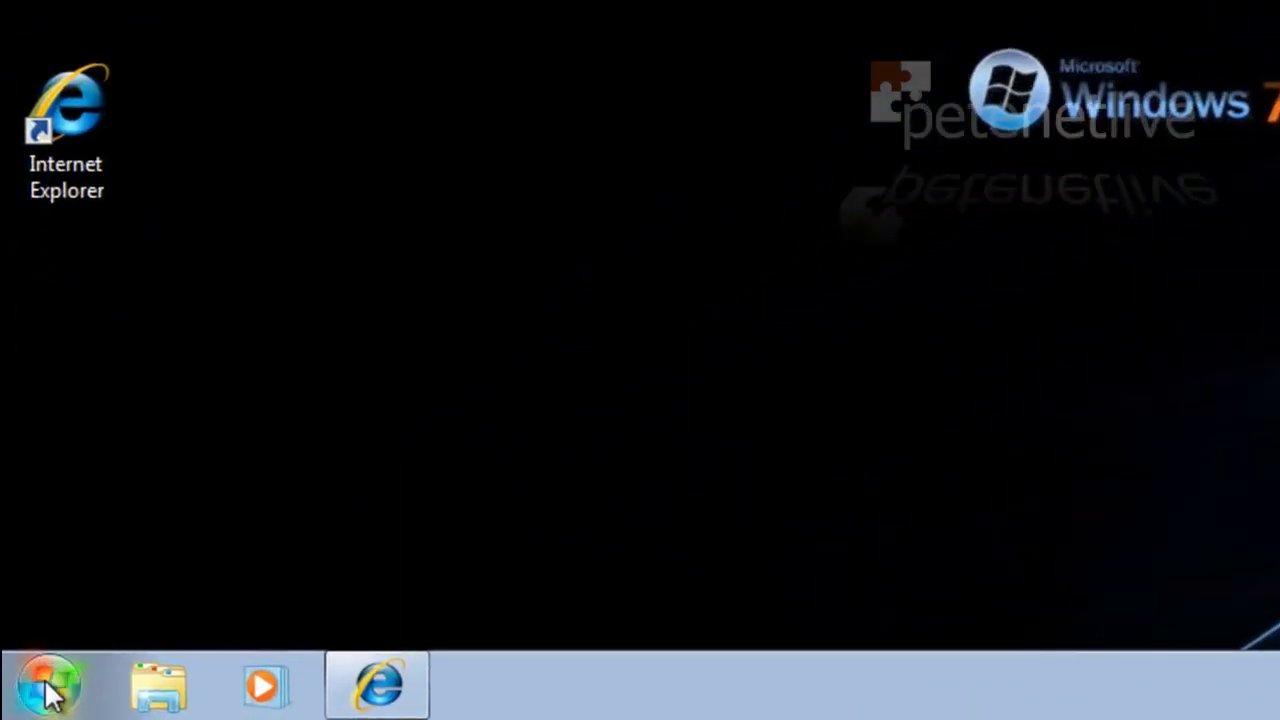
Step: Add a Cisco AnyConnect VPN Client desktop shortcut from the Start menu and launch it
click(47, 688)
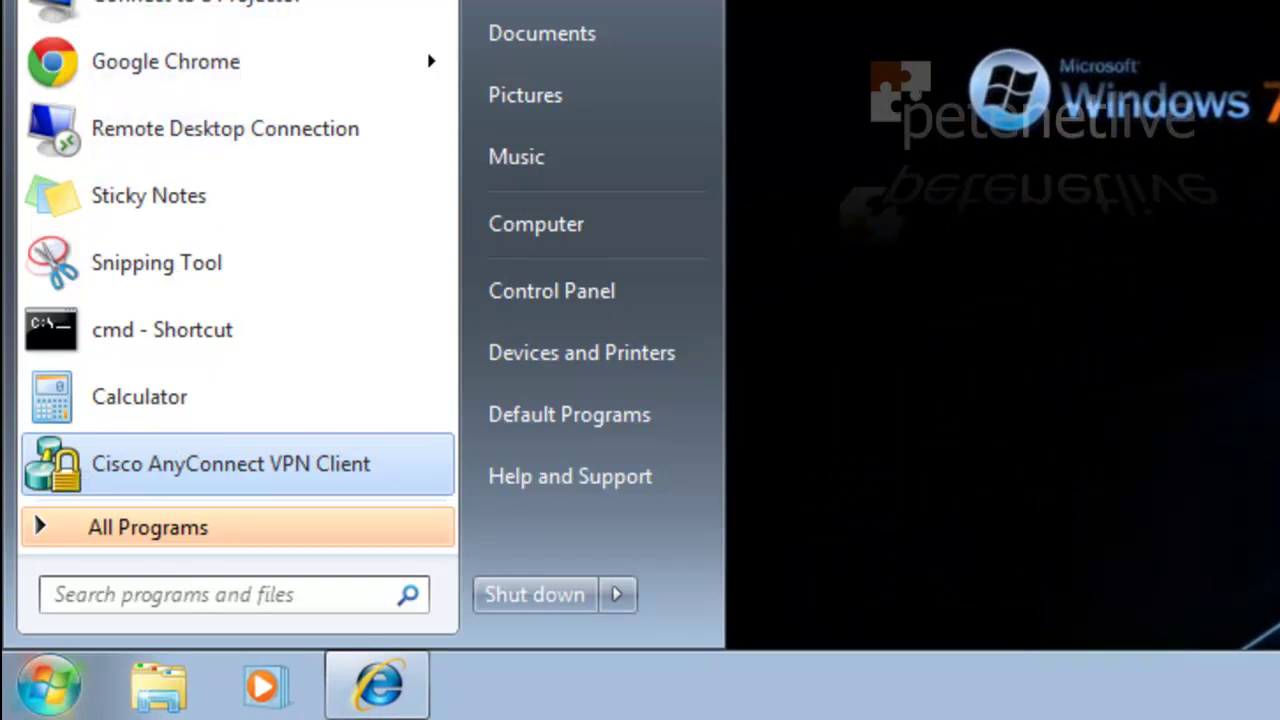
click(230, 463)
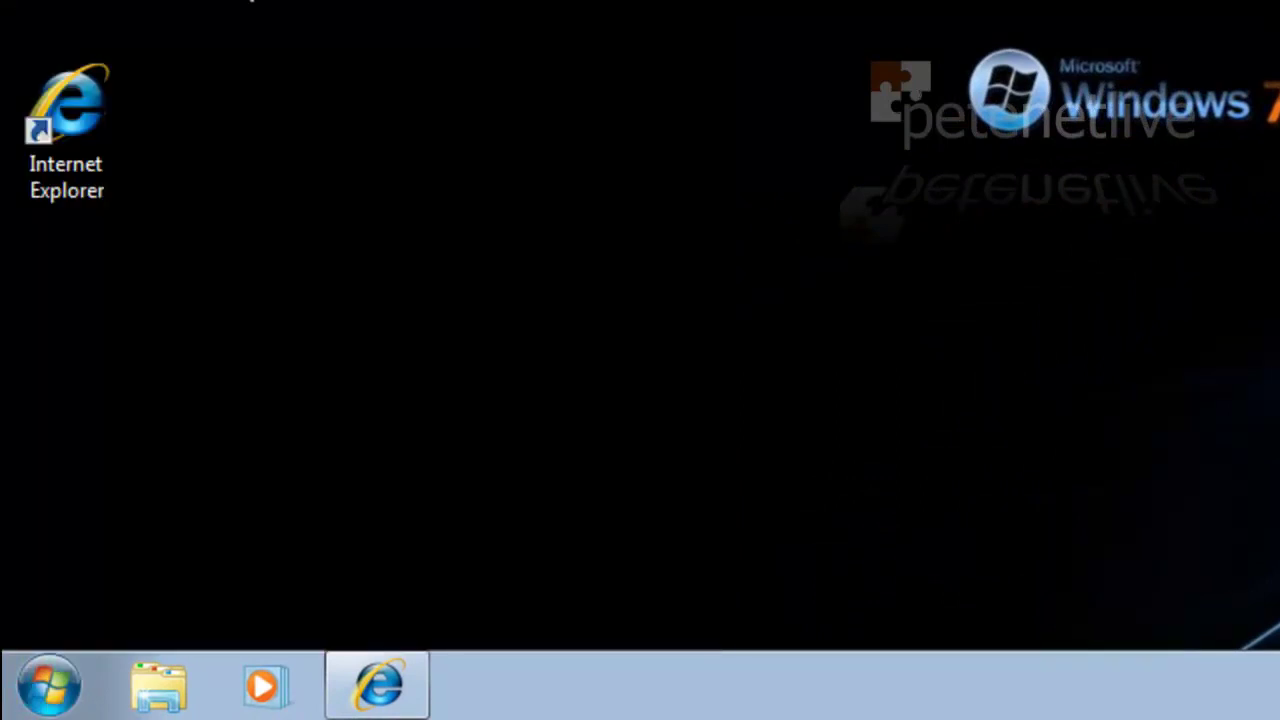
drag(250, 2, 83, 251)
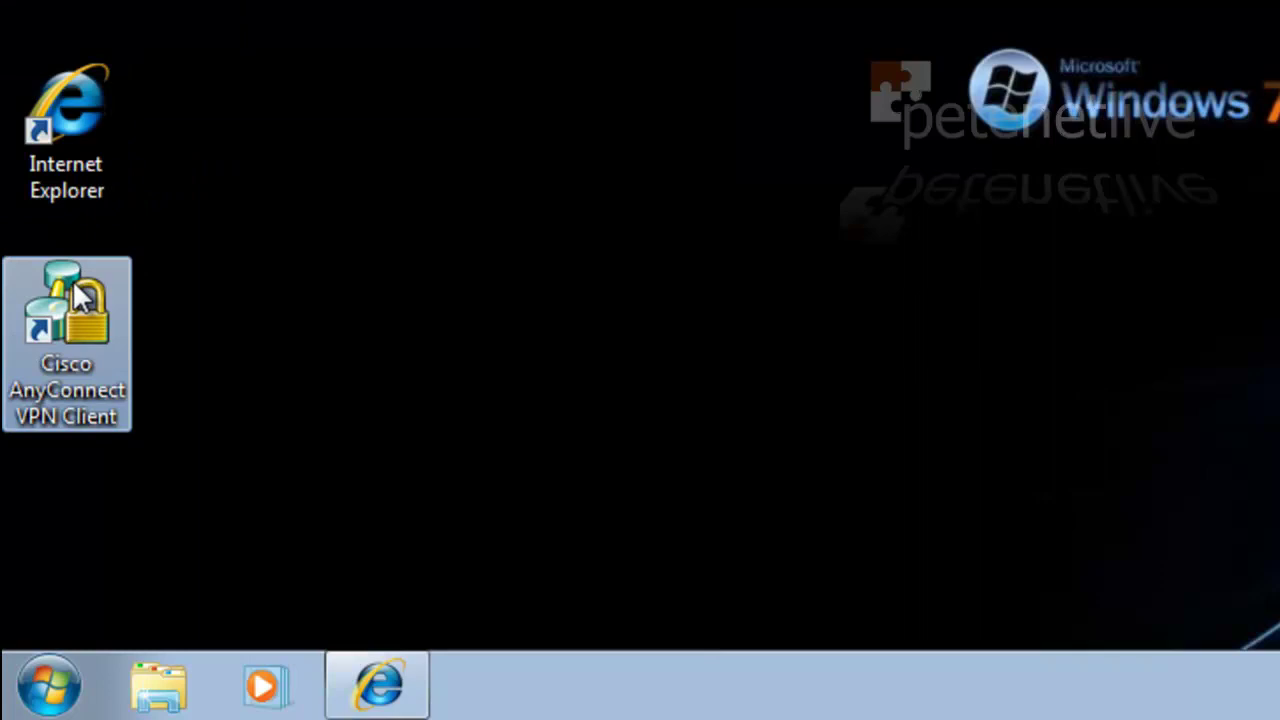
double_click(75, 284)
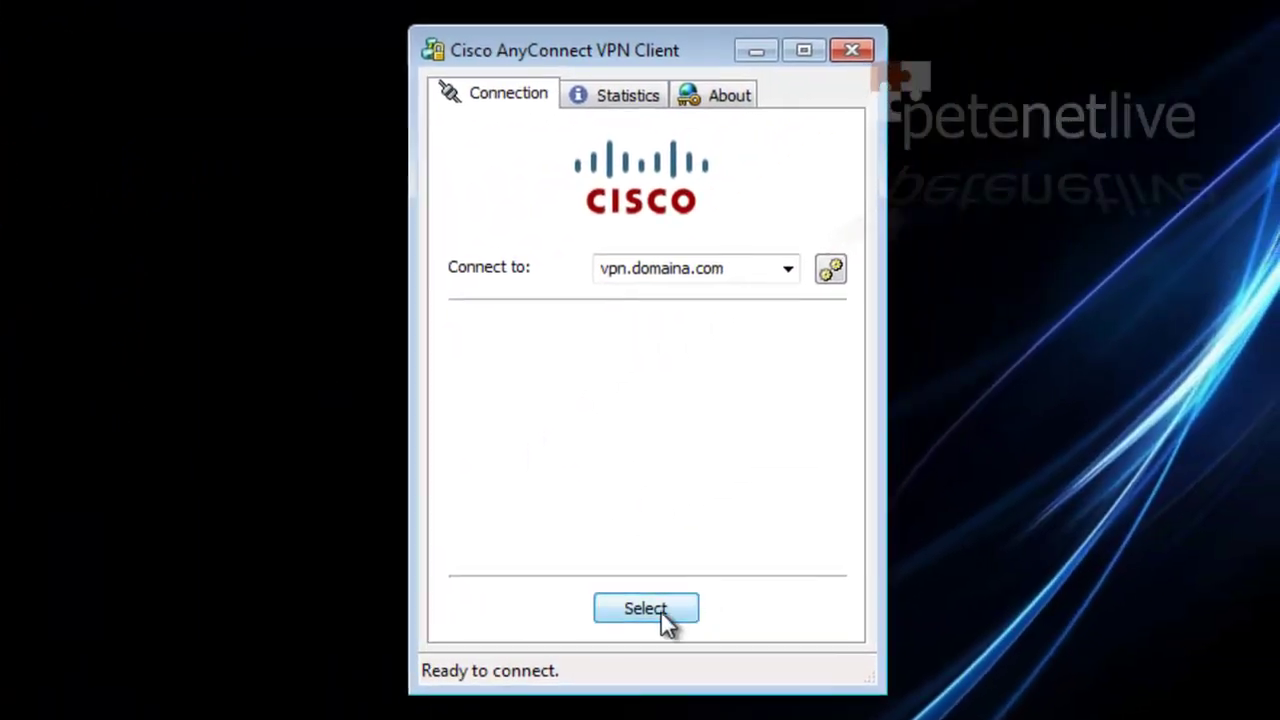
Step: Connect to vpn.domaina.com, accepting the self-signed server certificate and entering the password
click(661, 613)
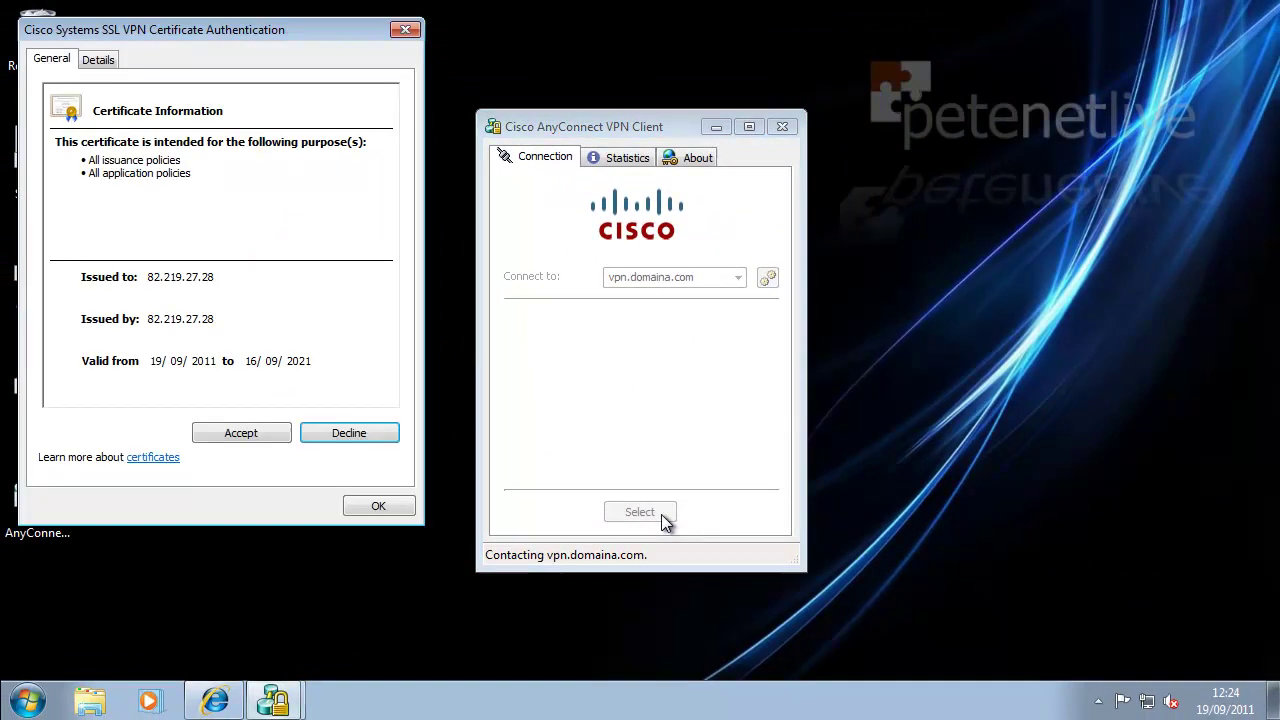
click(251, 436)
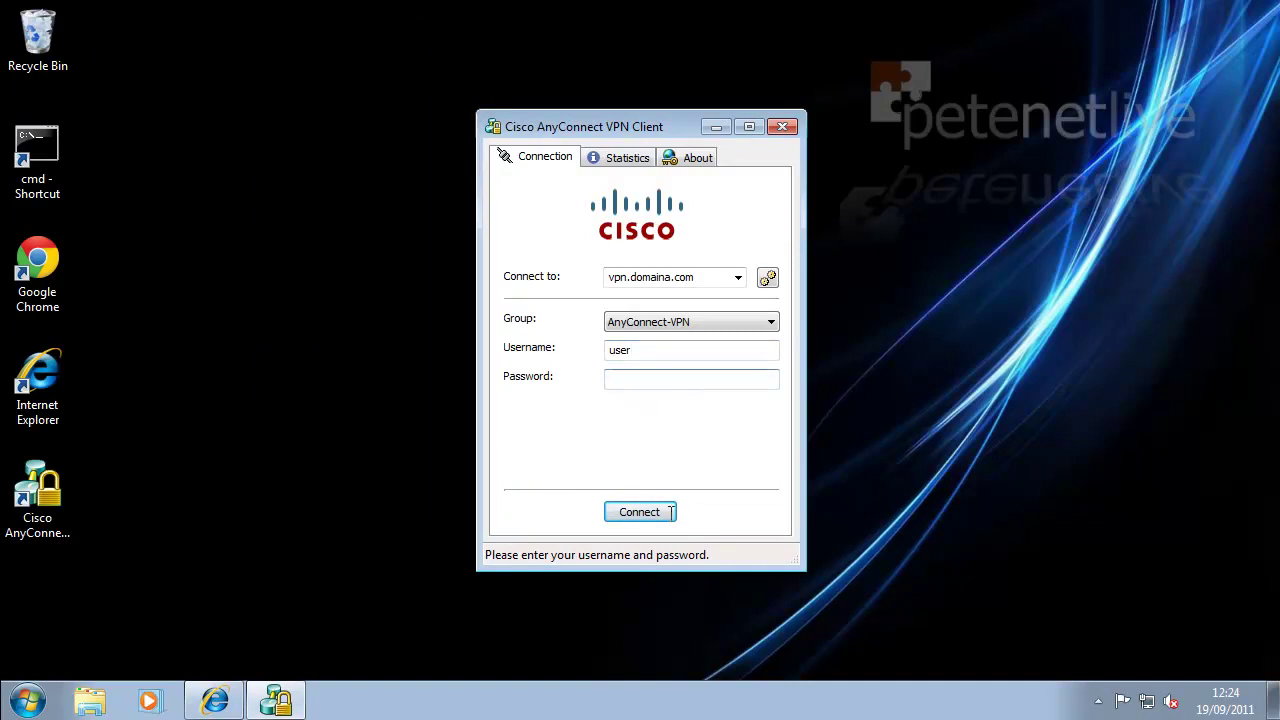
text(**)
key(Return)
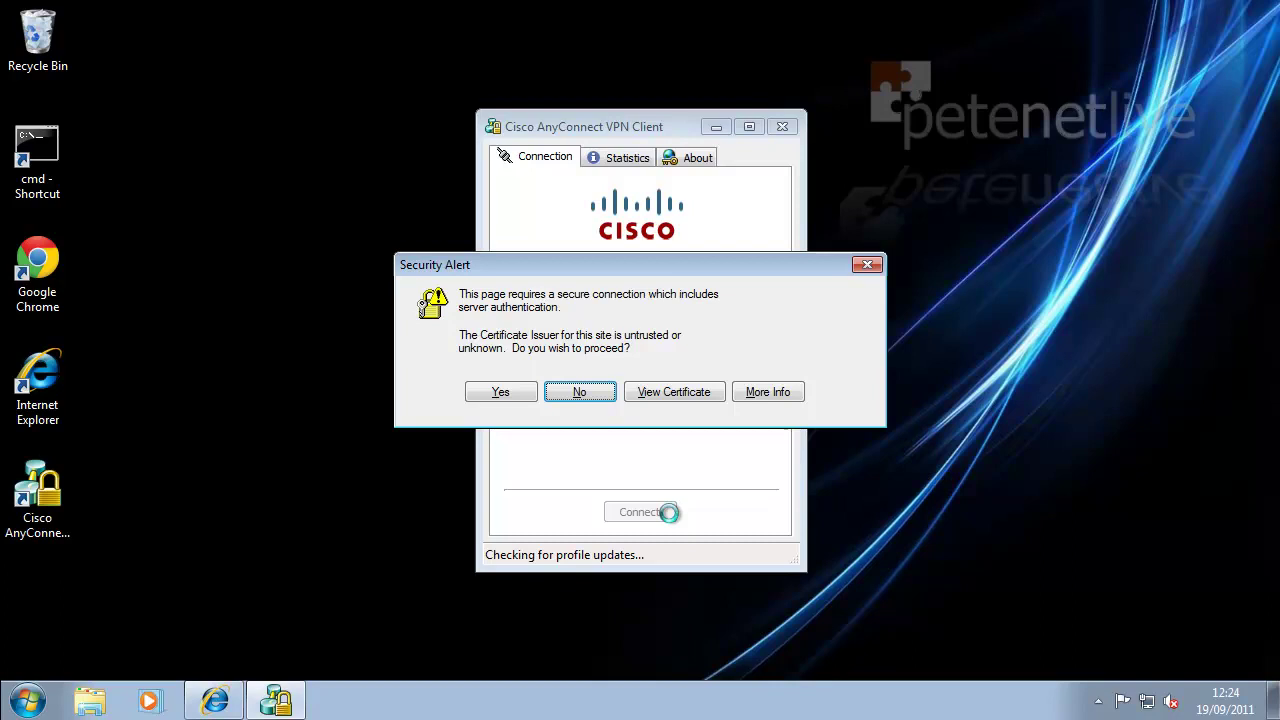
click(488, 395)
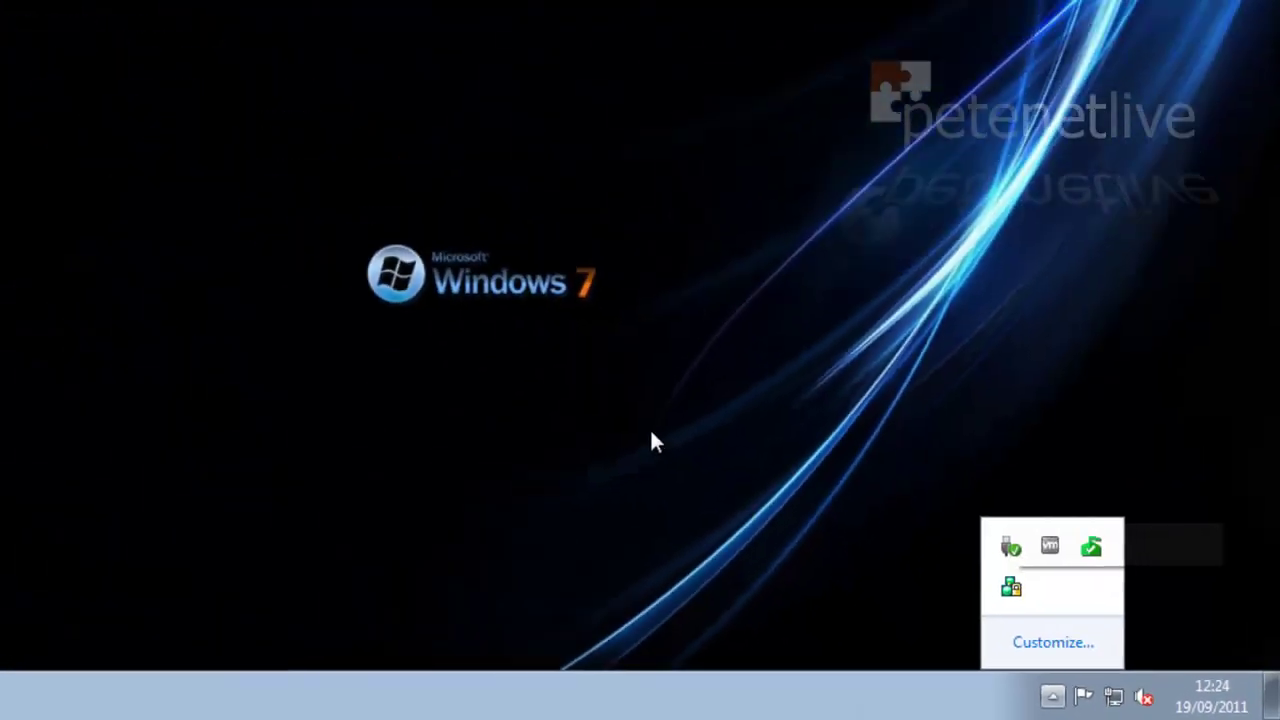
click(13, 42)
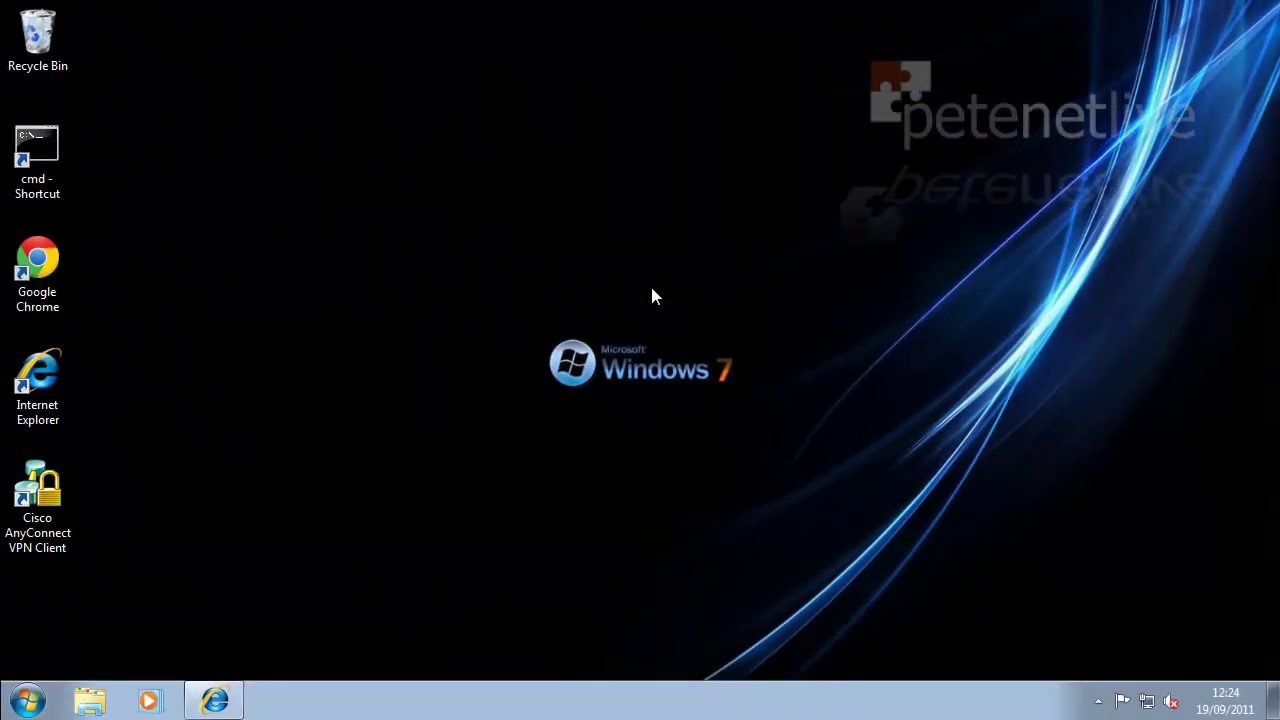